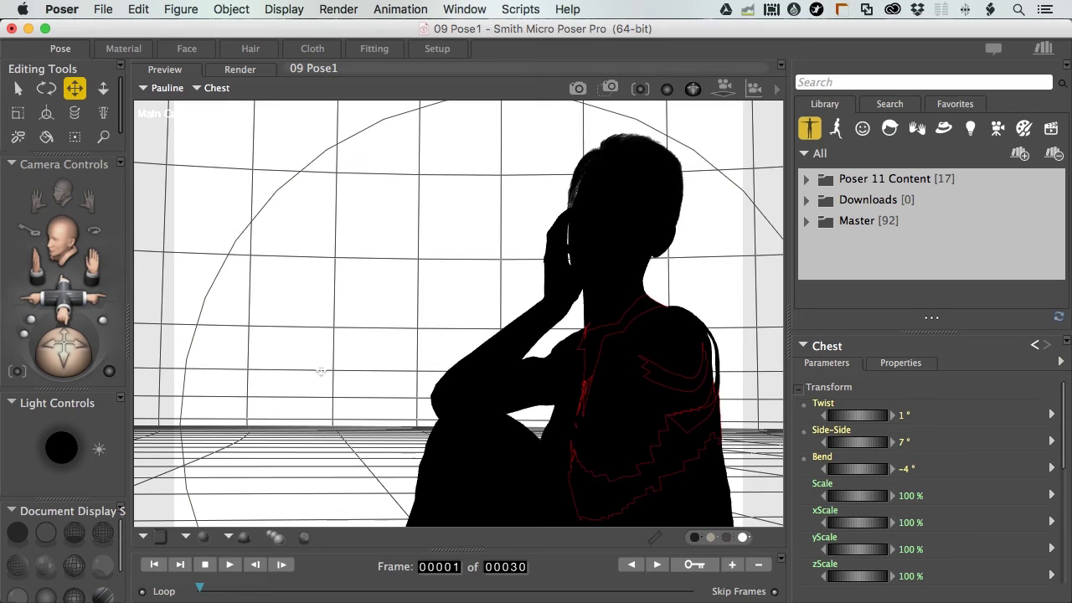
# Render the scene with FireFly and again with SuperFly at 640 x 480, and compare the two renders side by side.
pyautogui.press('super+r')
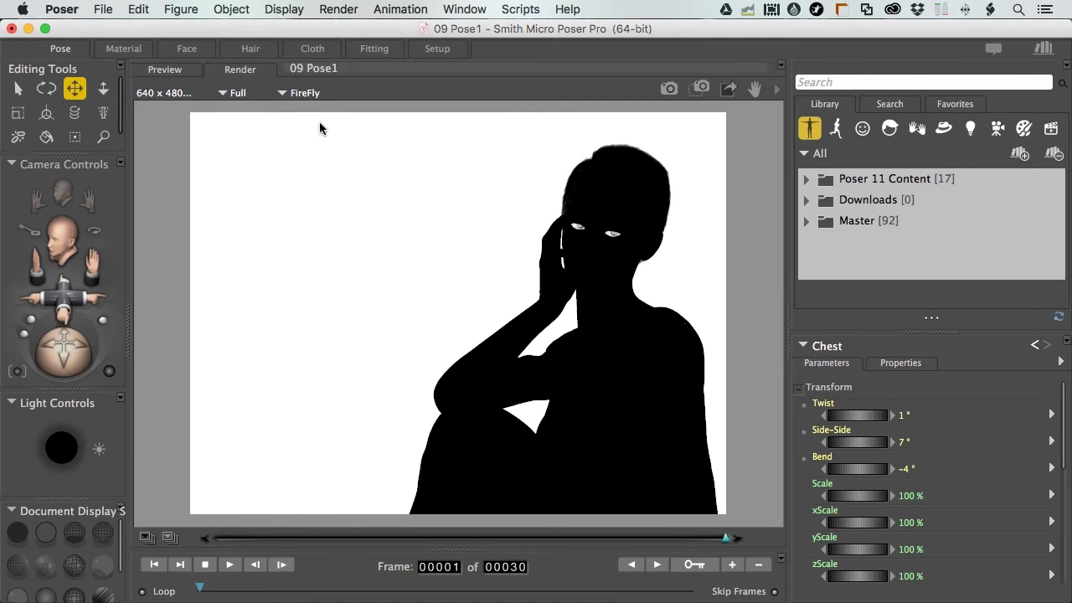
pyautogui.press('super+y')
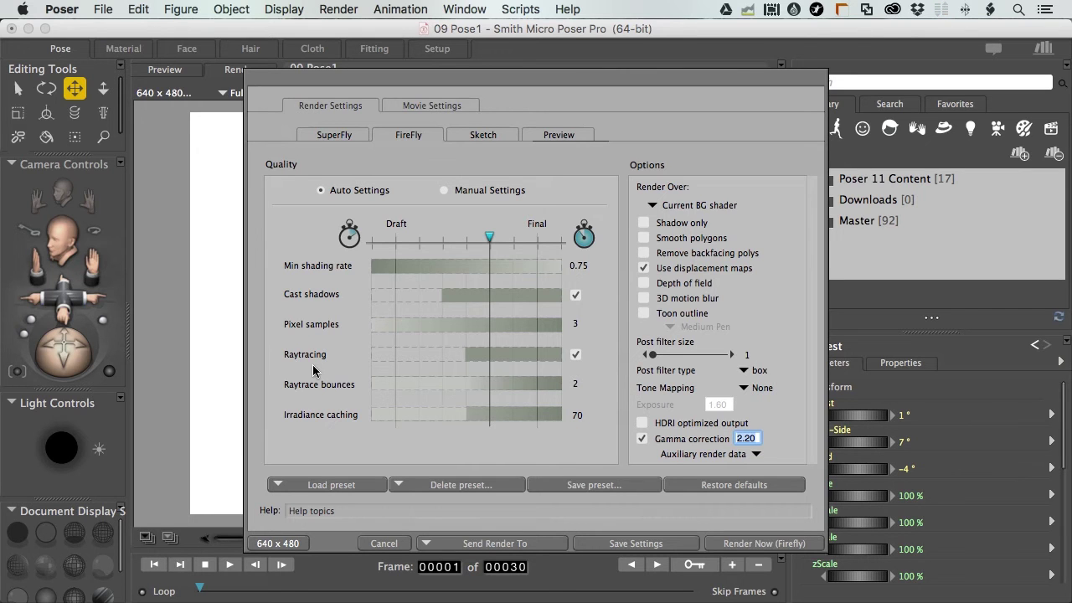
pyautogui.moveTo(314, 361)
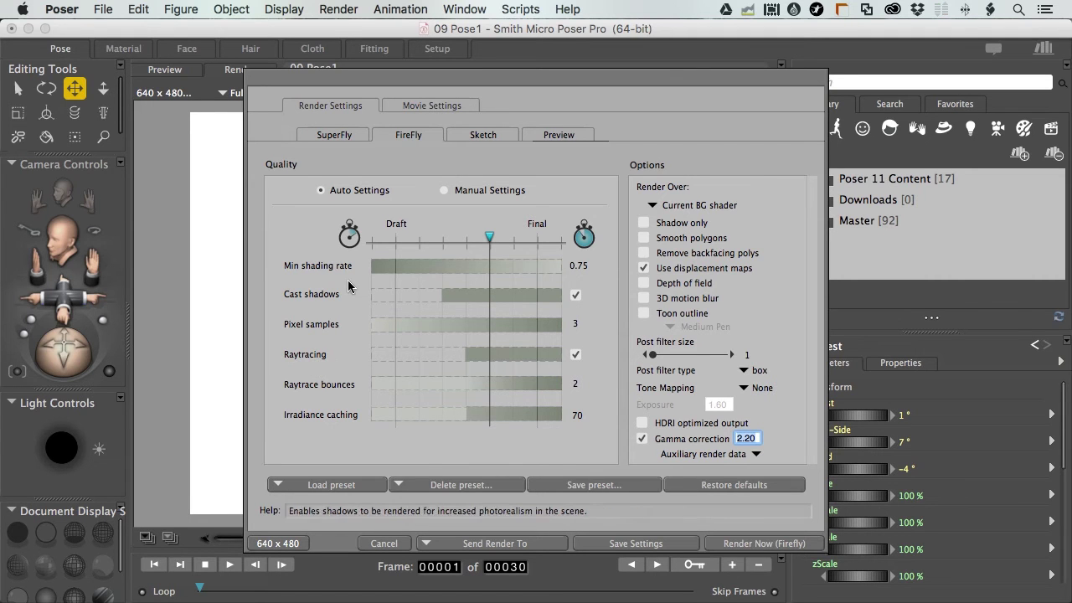
pyautogui.click(335, 136)
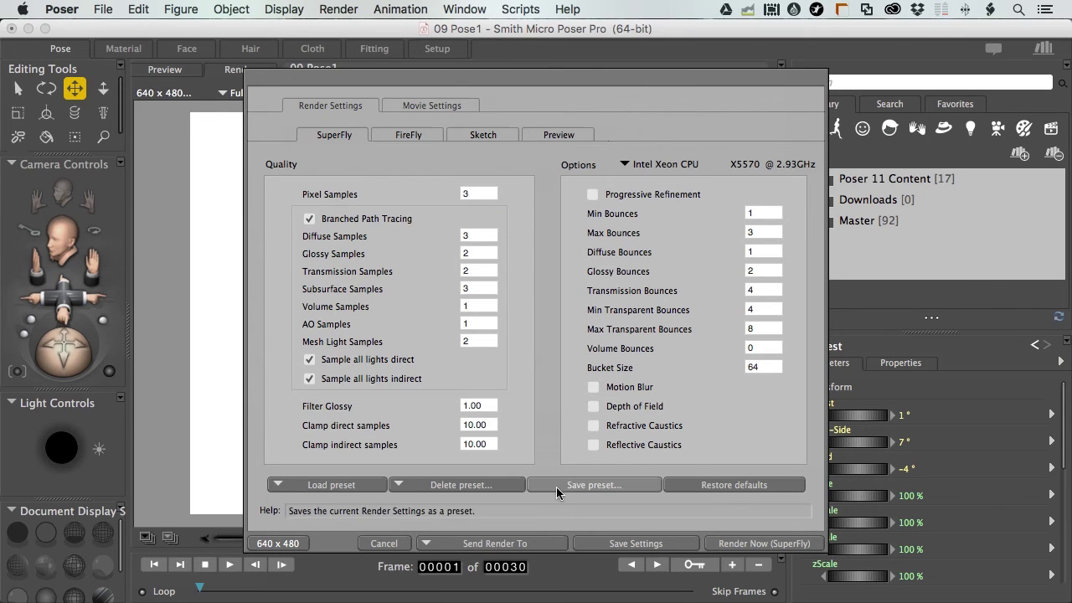
pyautogui.click(758, 543)
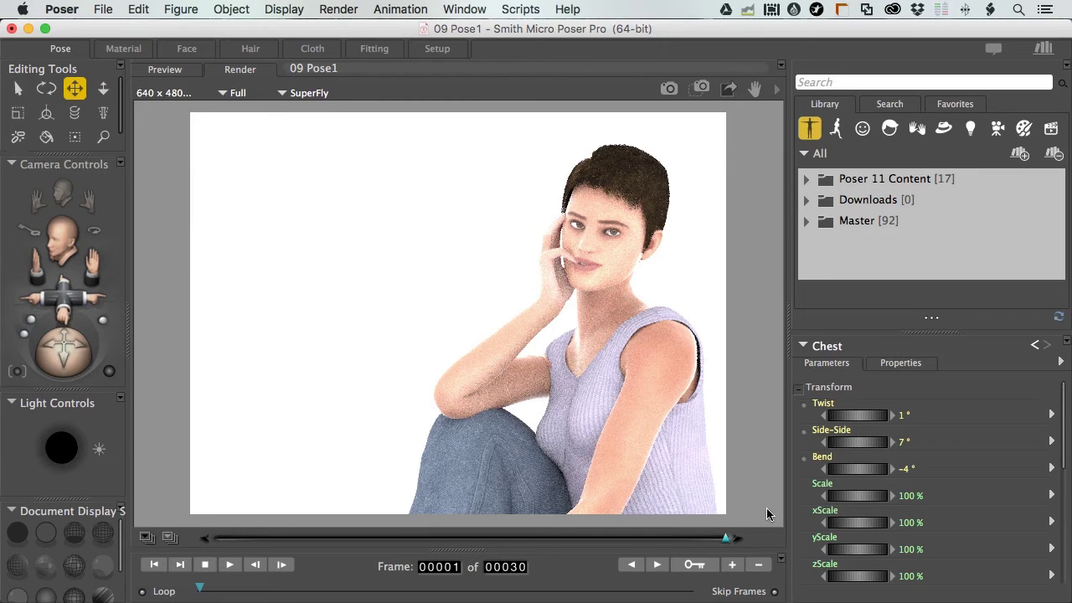
pyautogui.moveTo(726, 538); pyautogui.dragTo(578, 529)
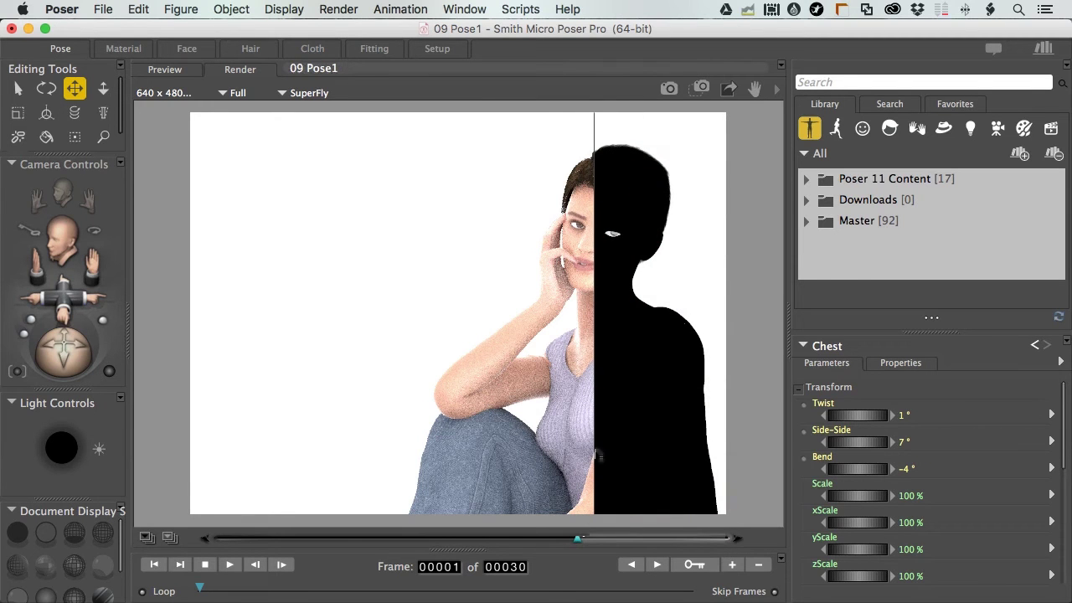
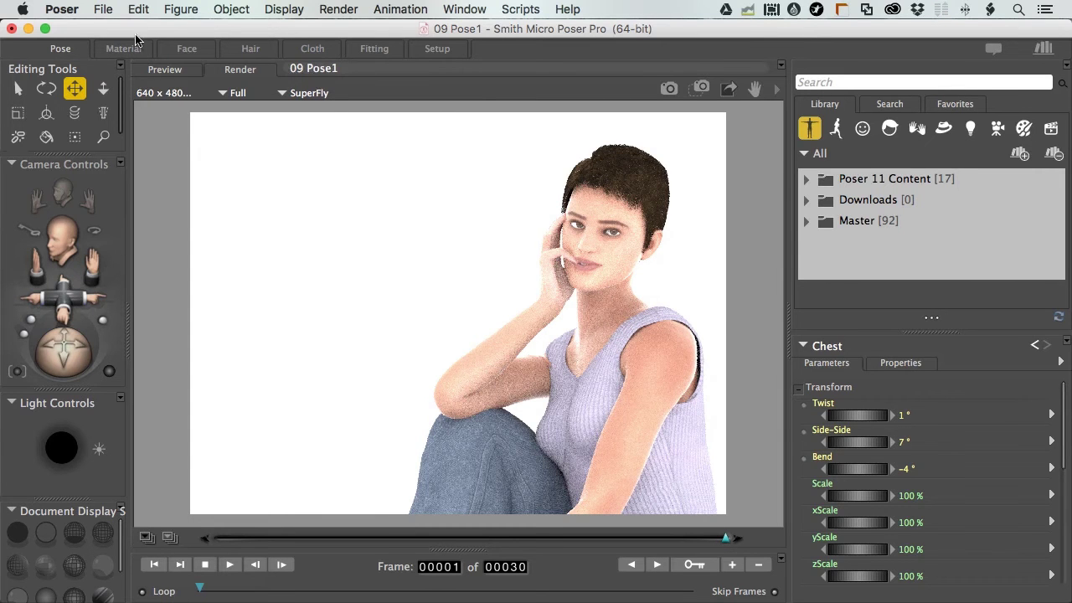
# Change the preview to the Face Camera and render the close-up of the head with SuperFly.
pyautogui.click(164, 70)
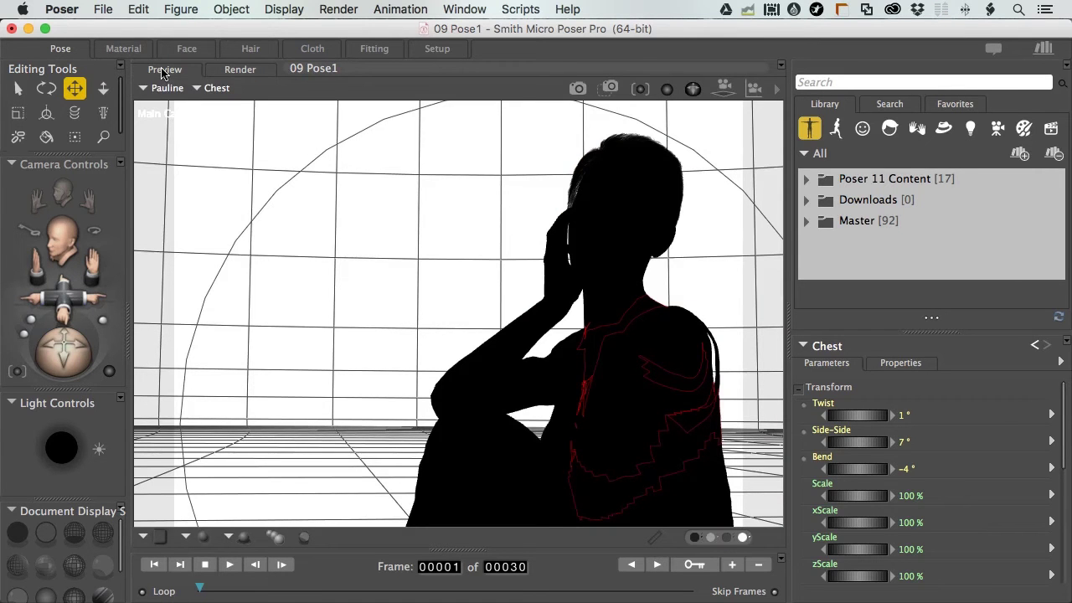
pyautogui.press('super+equal')
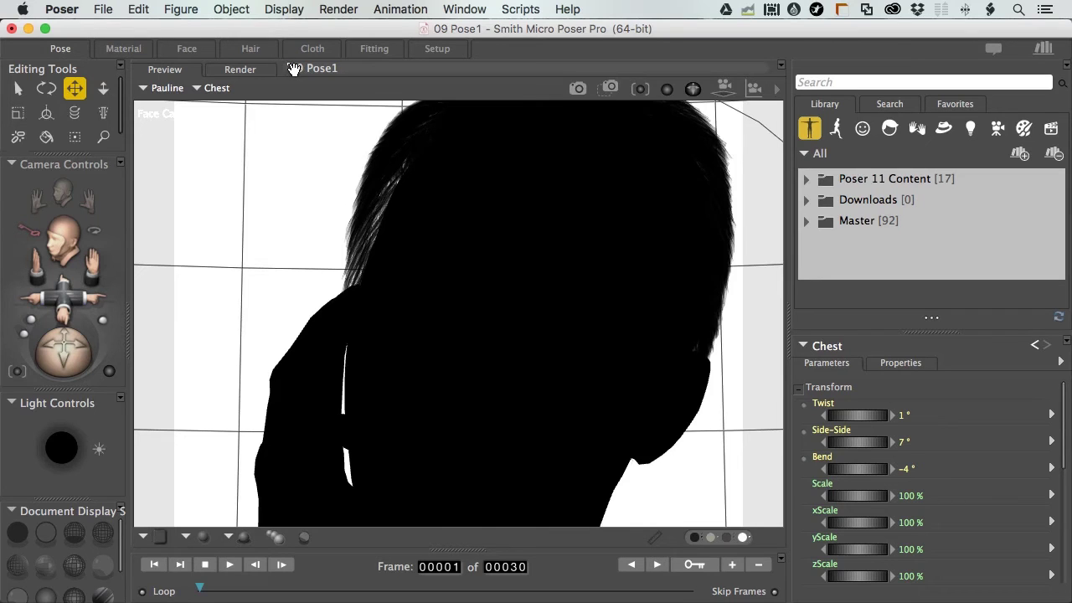
pyautogui.press('super+r')
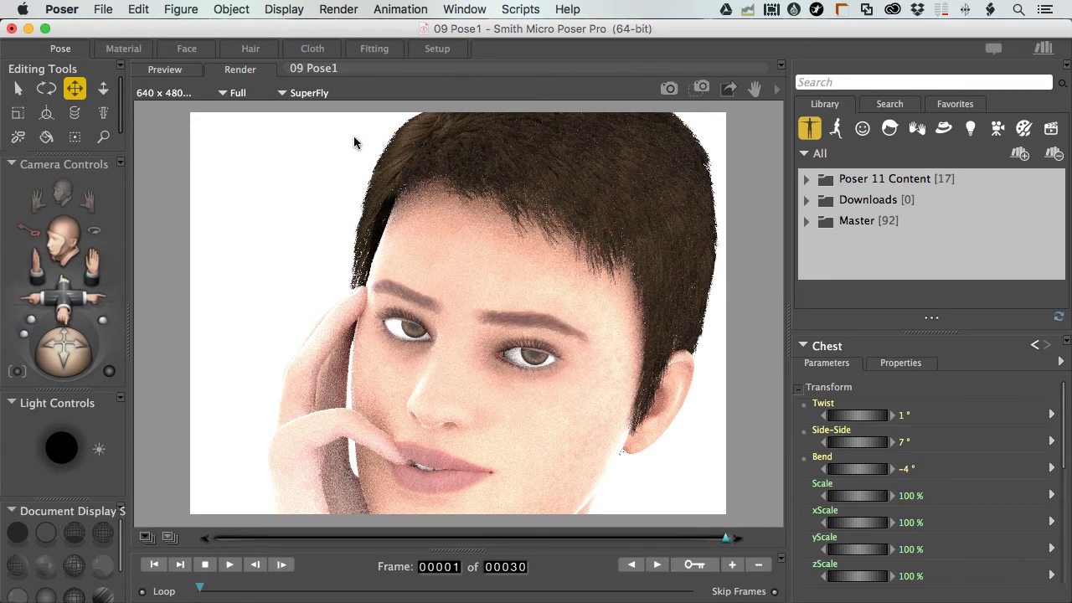
# Turn off Visible, Visible in Raytracing and Visible in Camera for the GROUND, and start a test render, cancelling it partway.
pyautogui.click(160, 72)
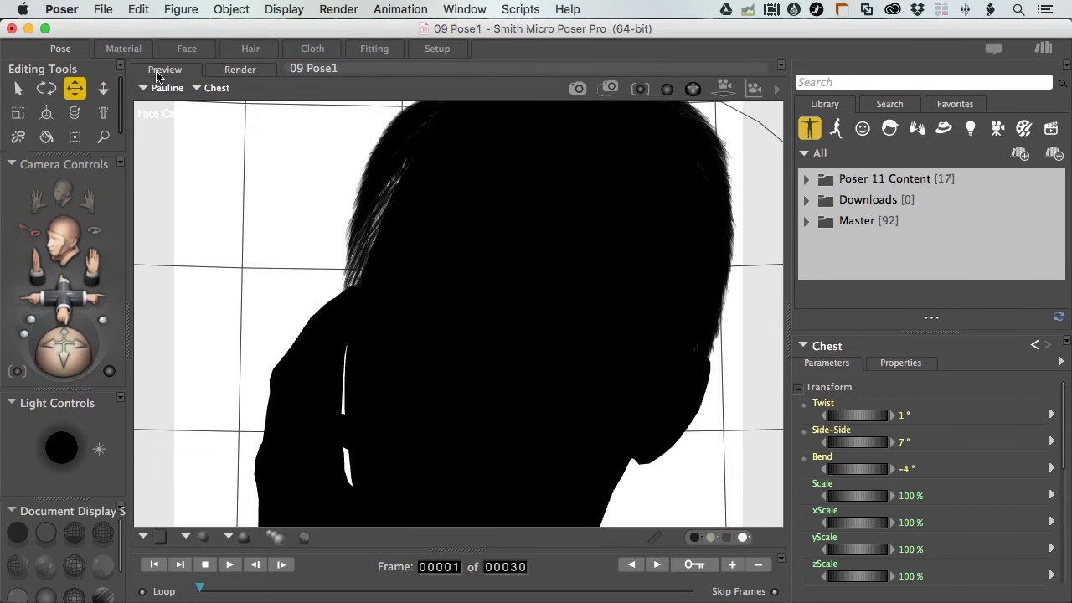
pyautogui.click(228, 222)
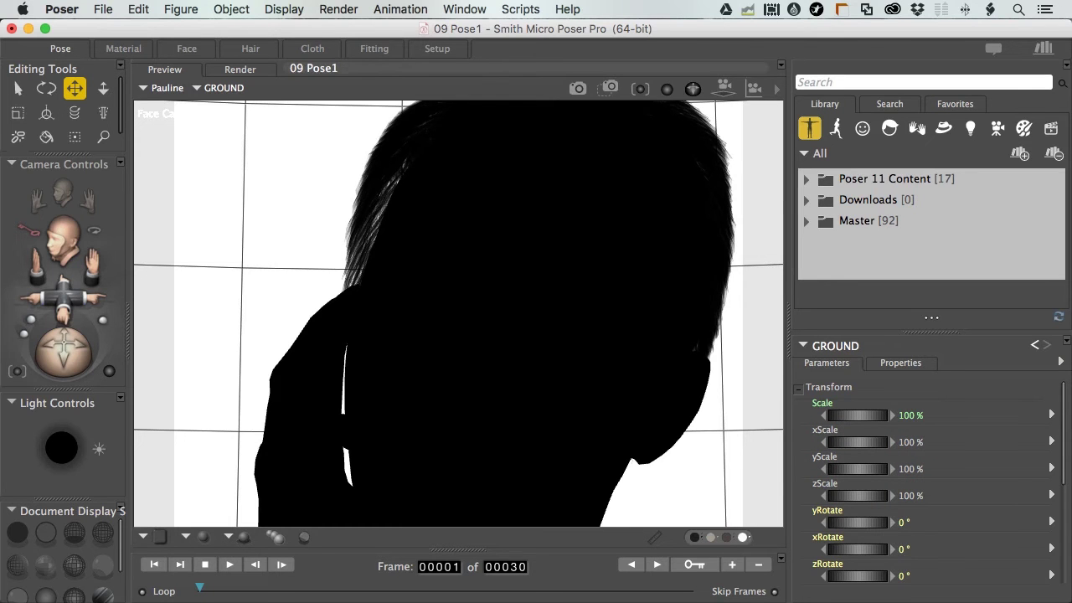
pyautogui.click(901, 363)
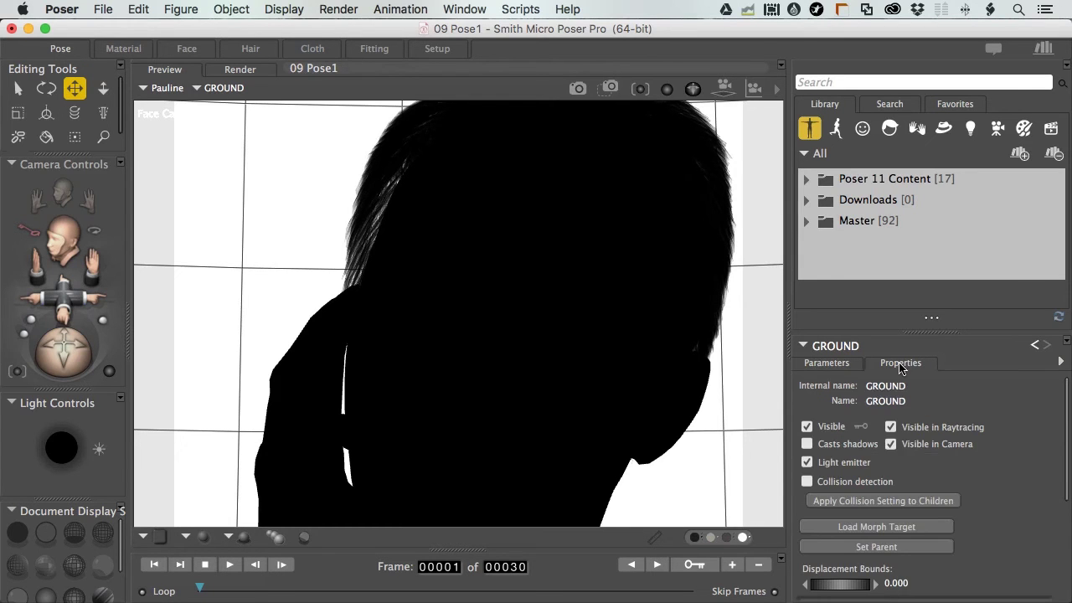
pyautogui.click(890, 427)
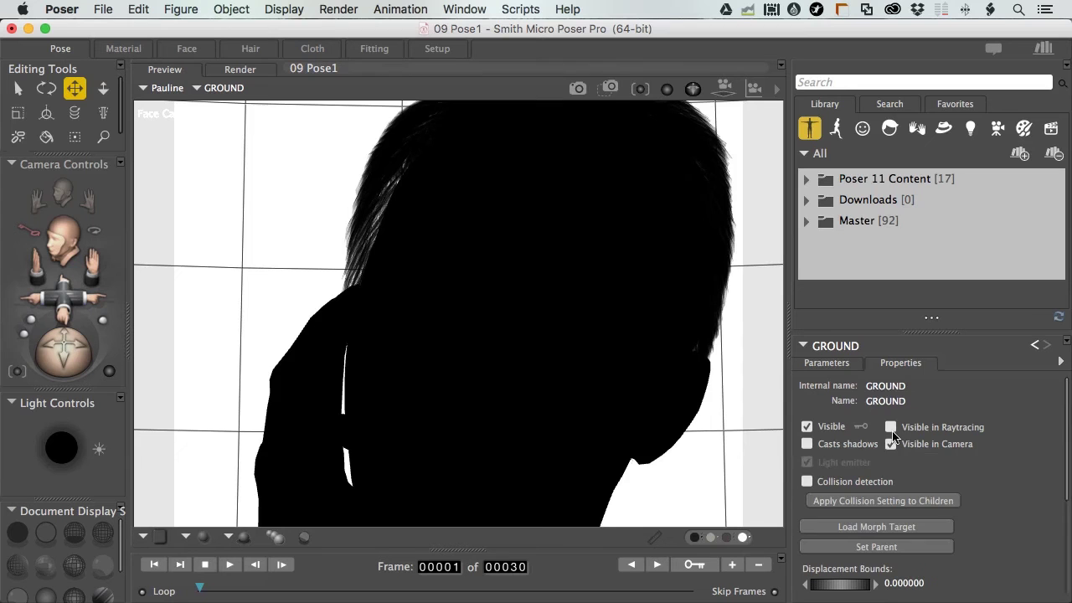
pyautogui.click(891, 445)
pyautogui.click(806, 427)
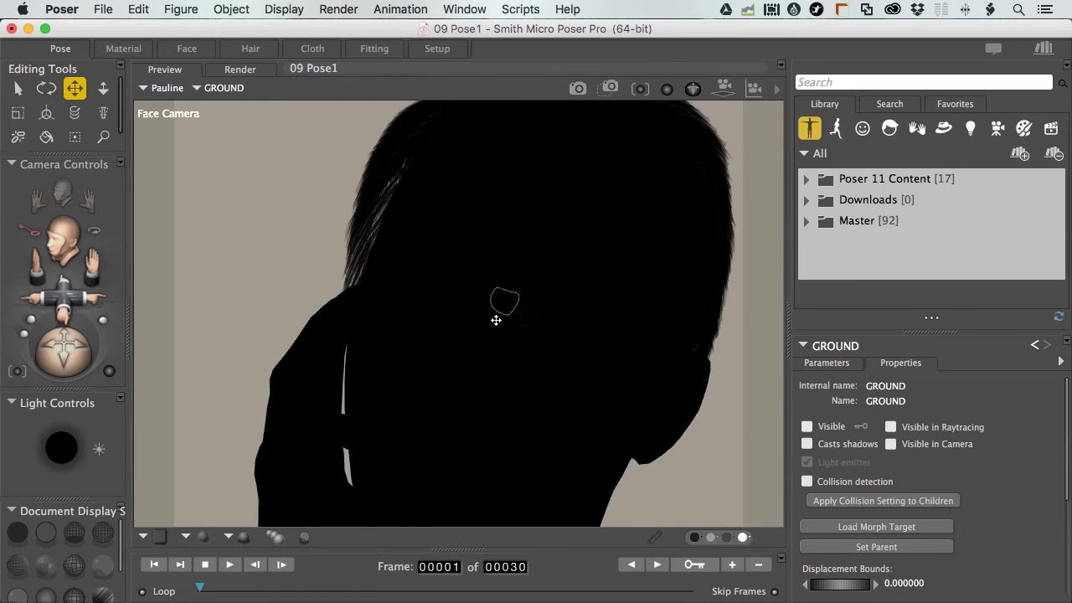
pyautogui.press('super+r')
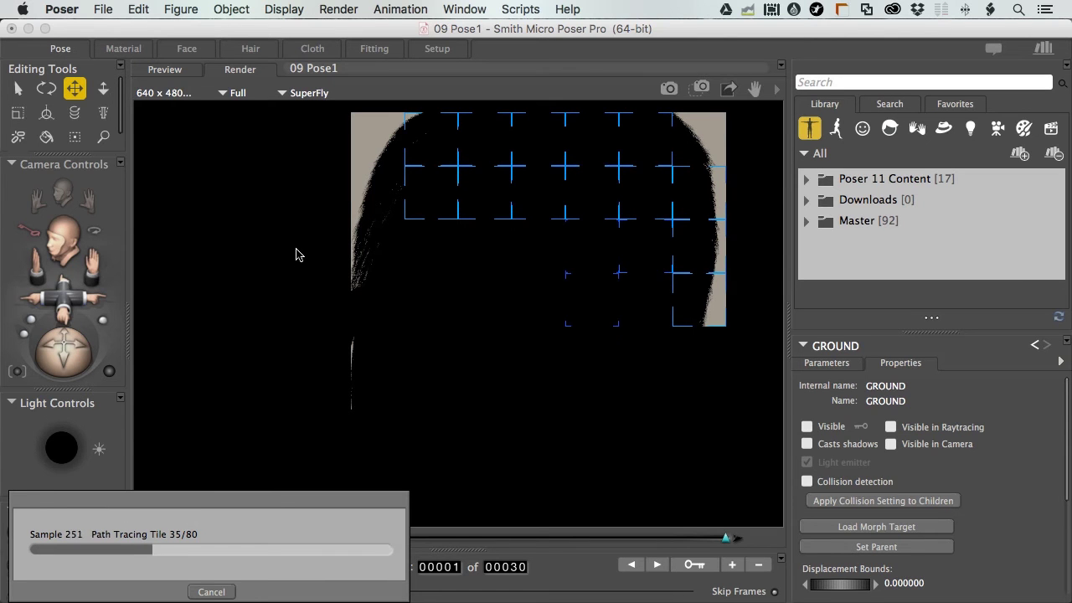
pyautogui.click(211, 592)
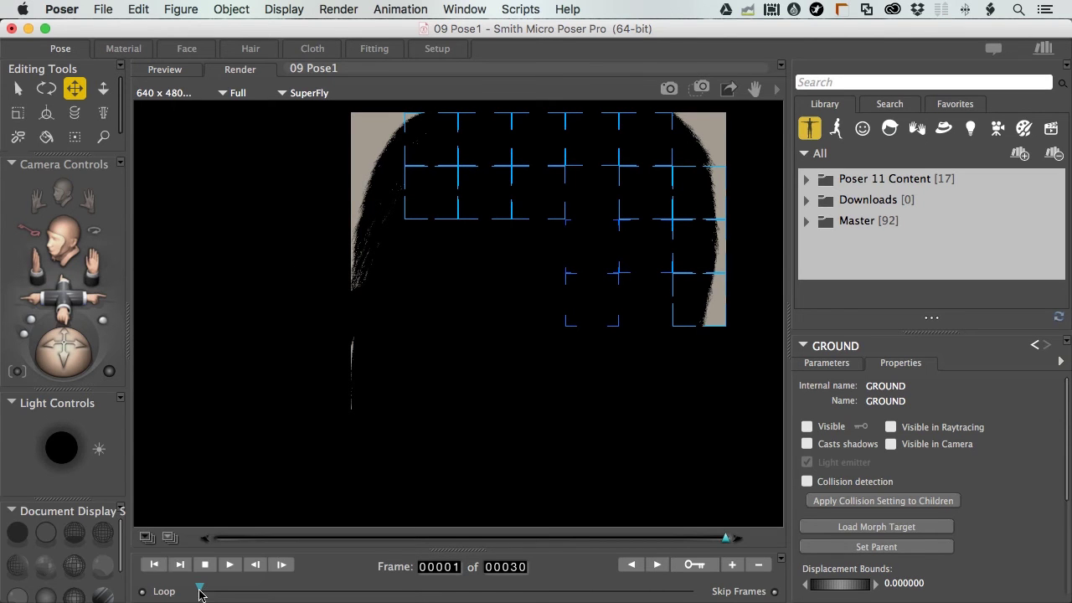
# Set the ambient color of the Background material to near-black in the Material room.
pyautogui.click(117, 50)
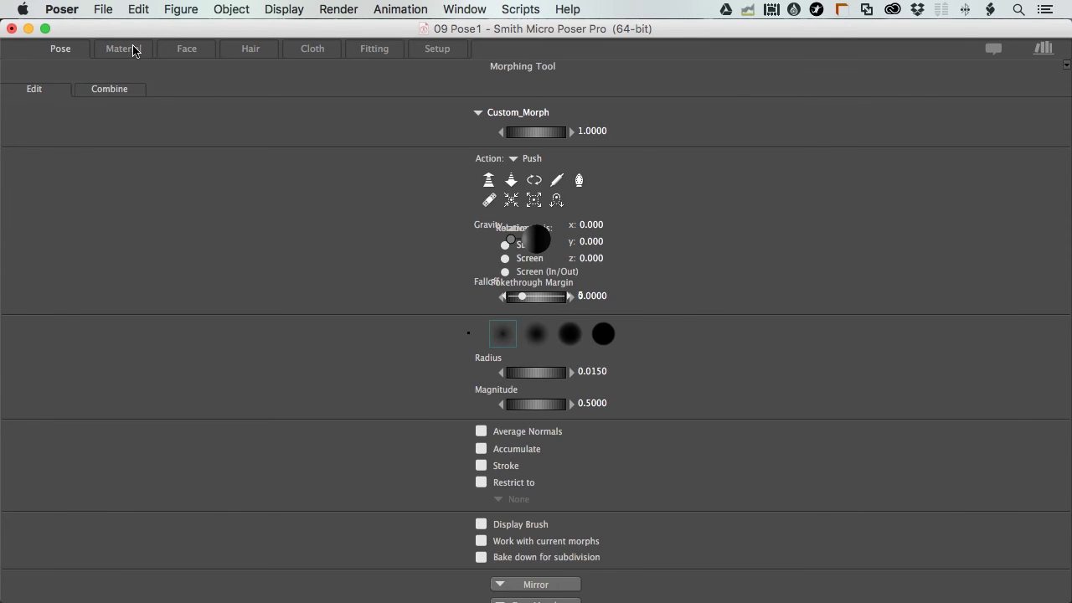
pyautogui.click(125, 50)
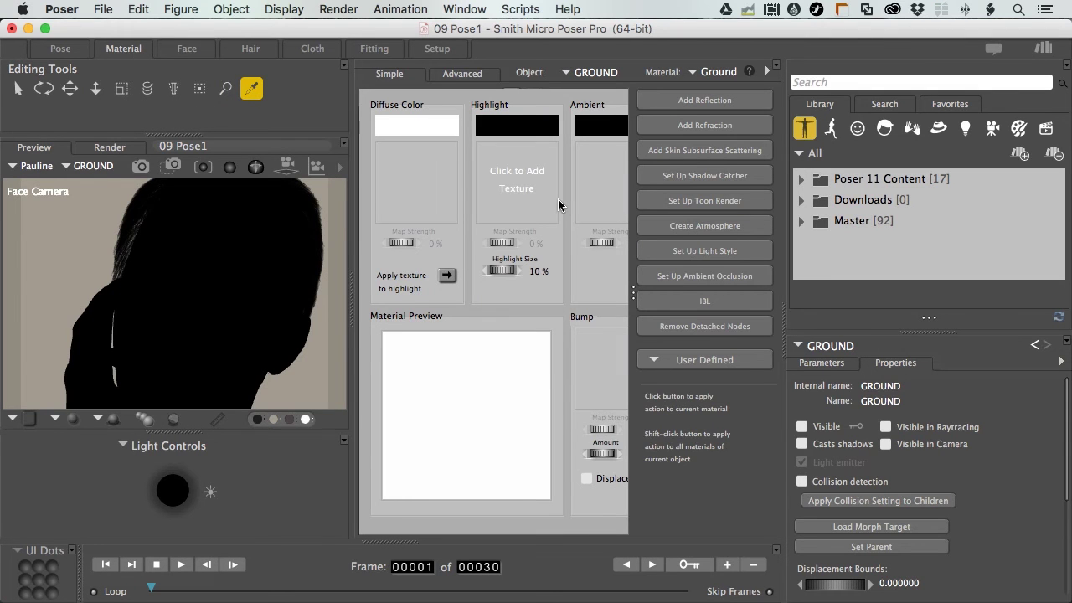
pyautogui.click(575, 74)
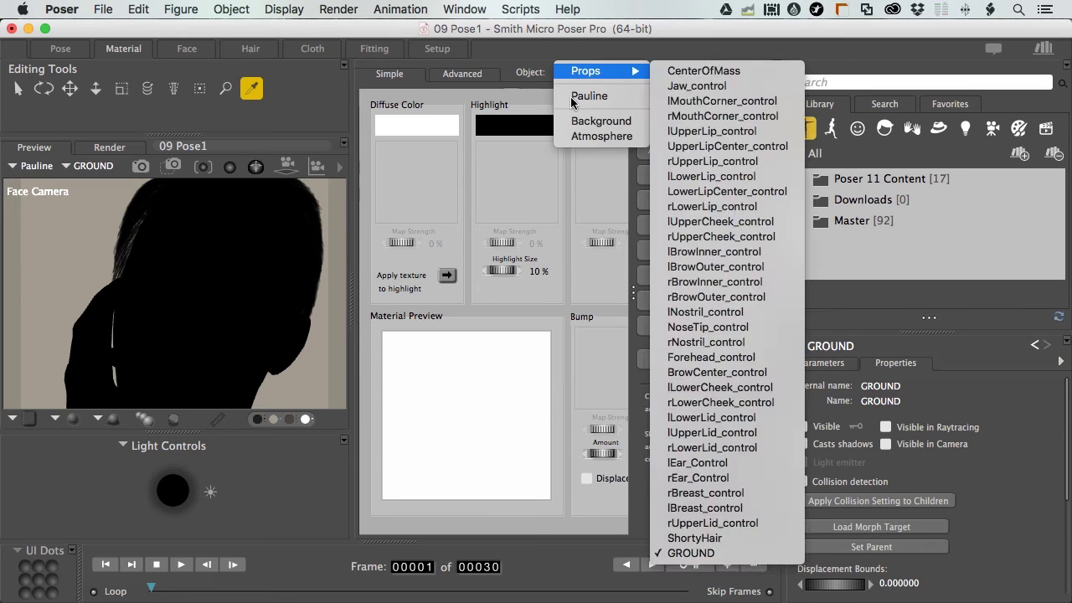
pyautogui.click(577, 122)
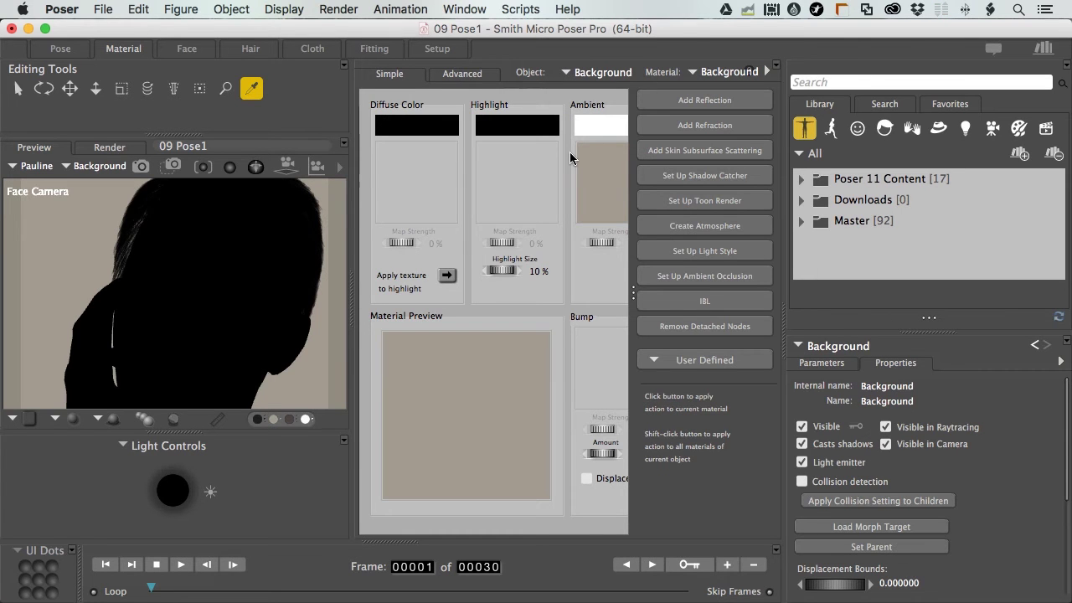
pyautogui.click(586, 125)
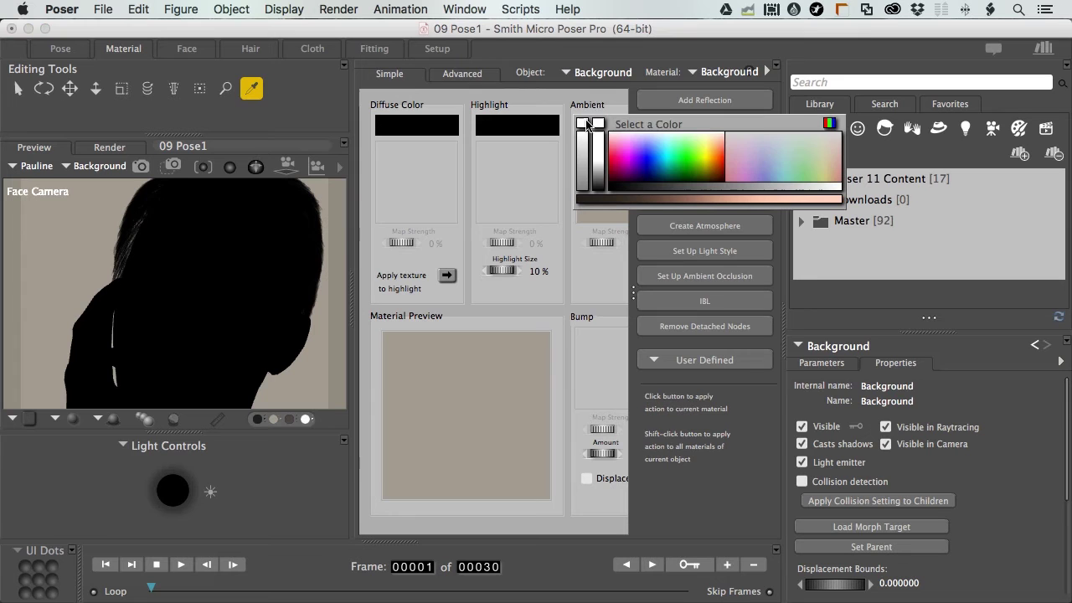
pyautogui.click(600, 193)
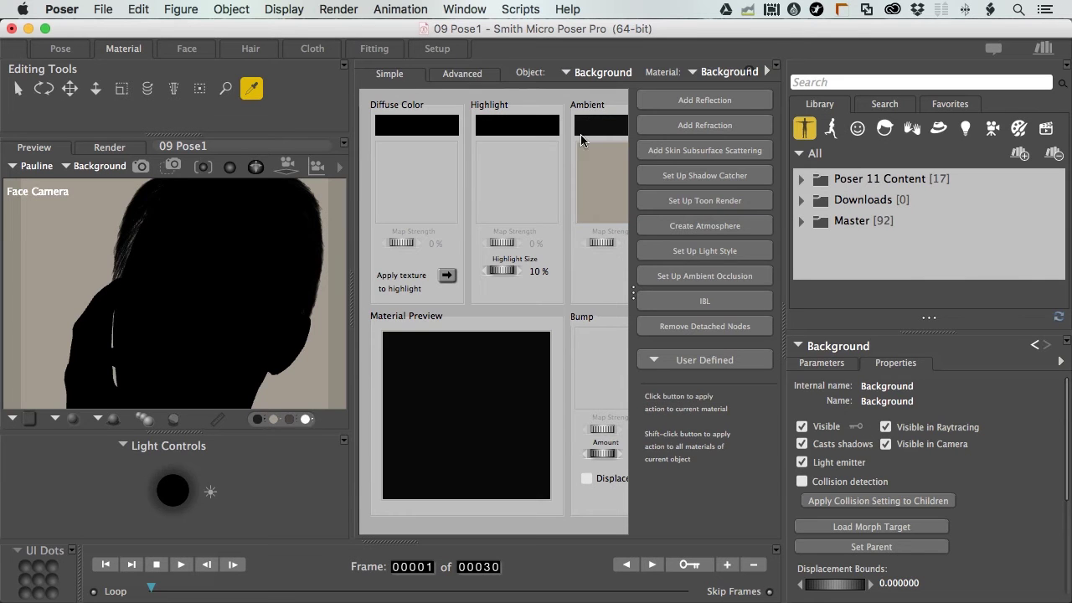
# Create a spot light in the Pose room and aim it from the upper front so it lights the figure's face.
pyautogui.click(58, 50)
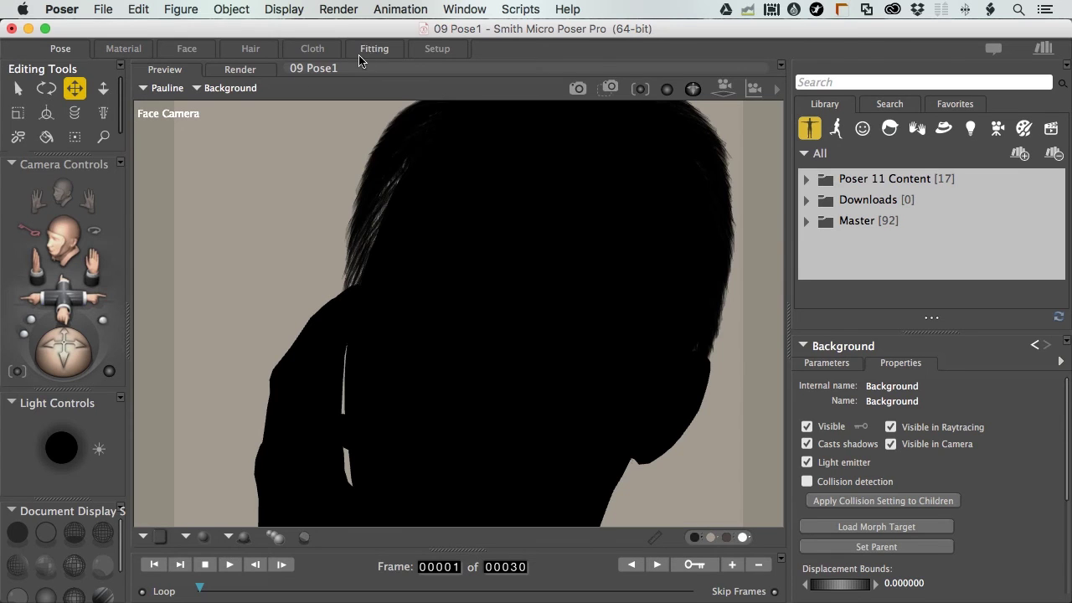
pyautogui.click(231, 9)
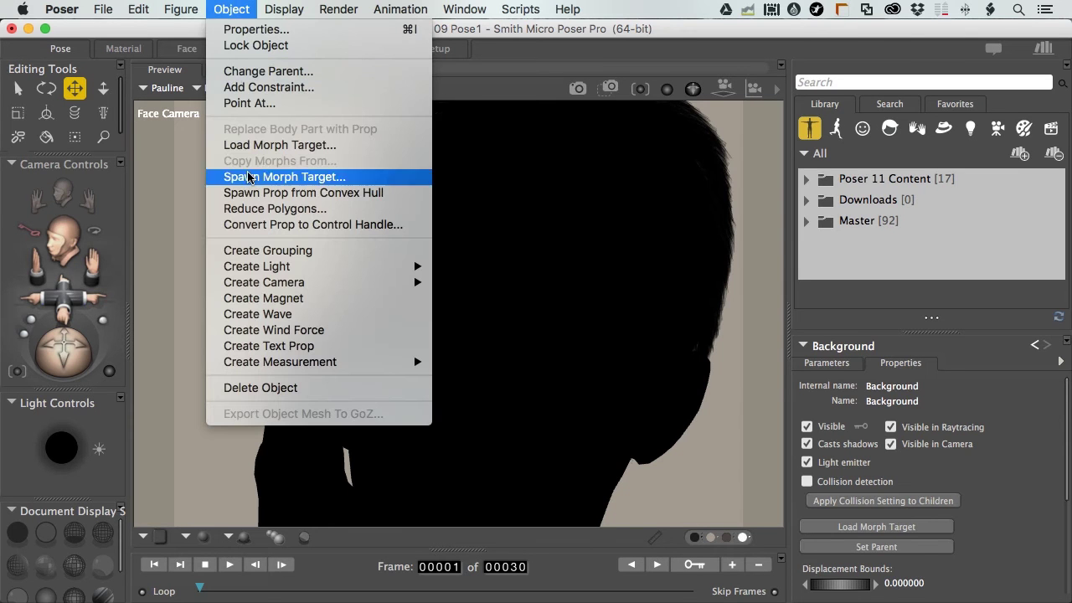
pyautogui.moveTo(254, 268)
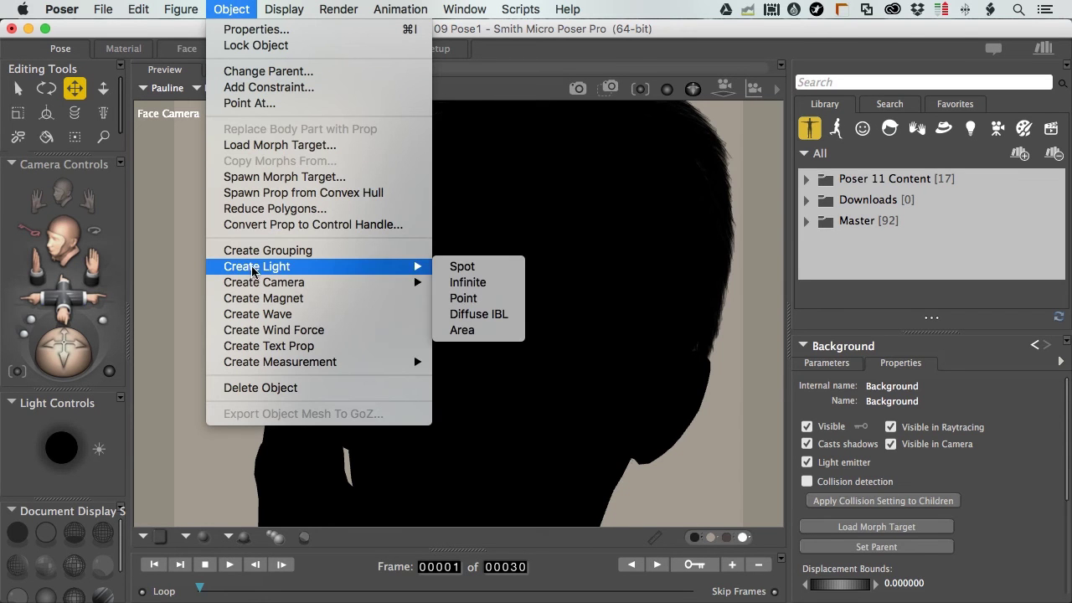
pyautogui.click(462, 267)
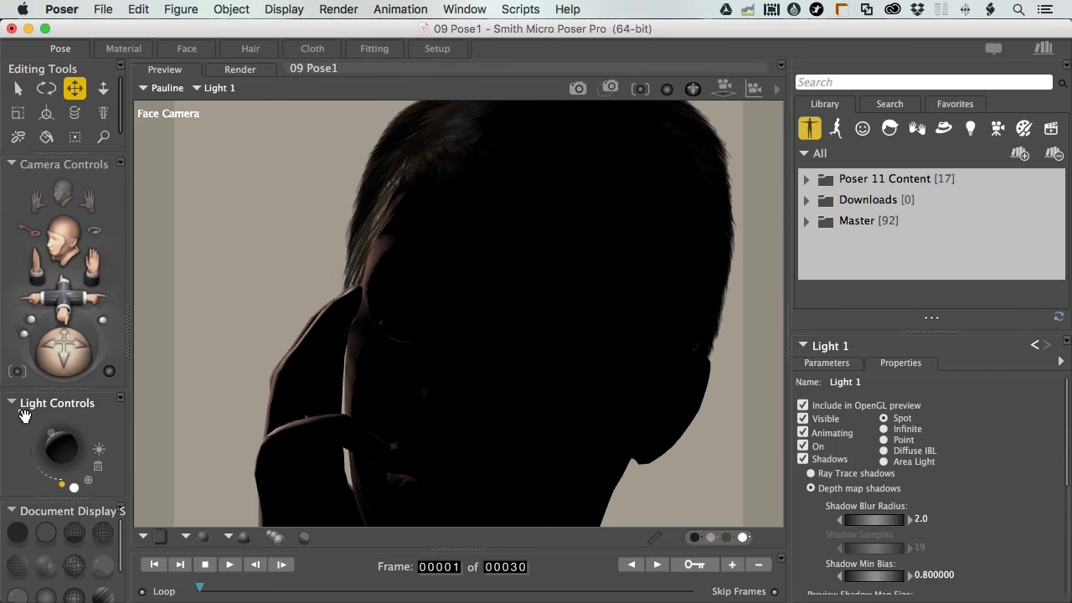
pyautogui.moveTo(55, 437); pyautogui.dragTo(46, 409)
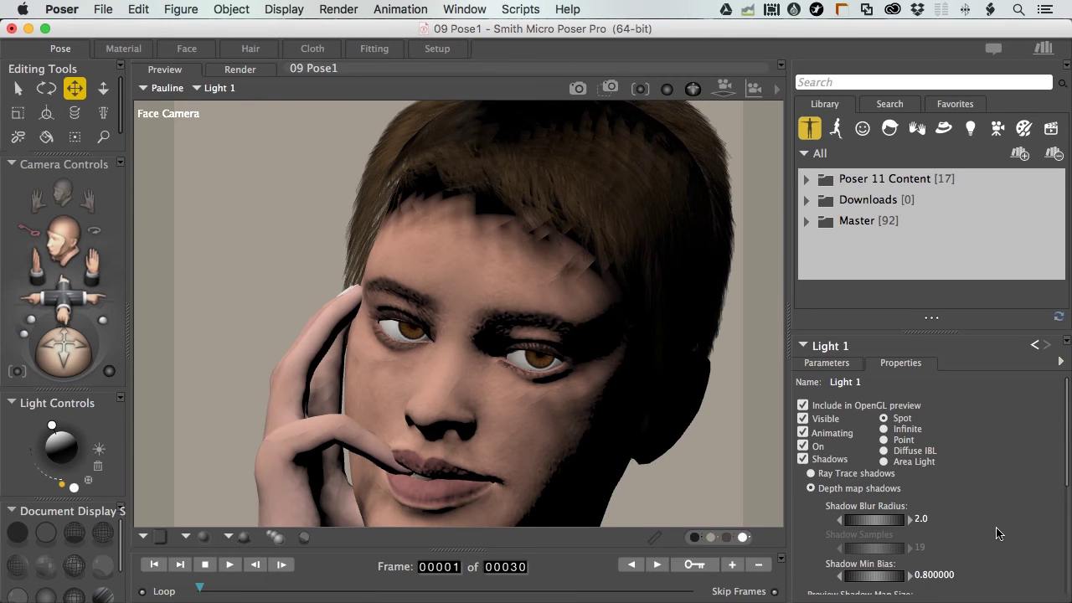
# Switch the new spot light from depth map shadows to Ray Trace shadows and display its parameters.
pyautogui.scroll(-5, 997, 532)
pyautogui.scroll(2, 997, 533)
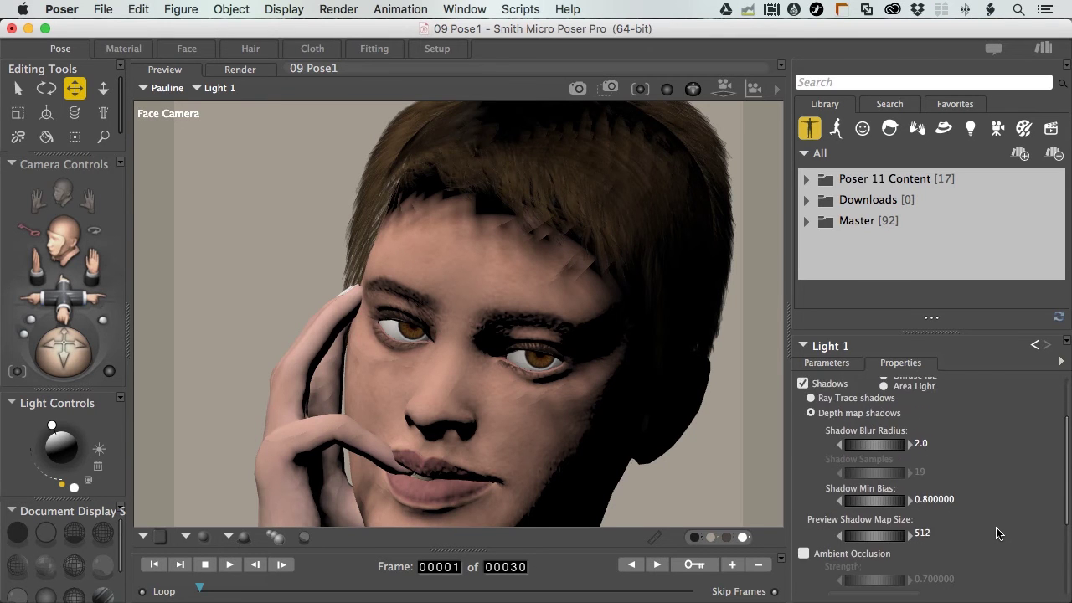
pyautogui.scroll(-5, 997, 533)
pyautogui.scroll(5, 997, 533)
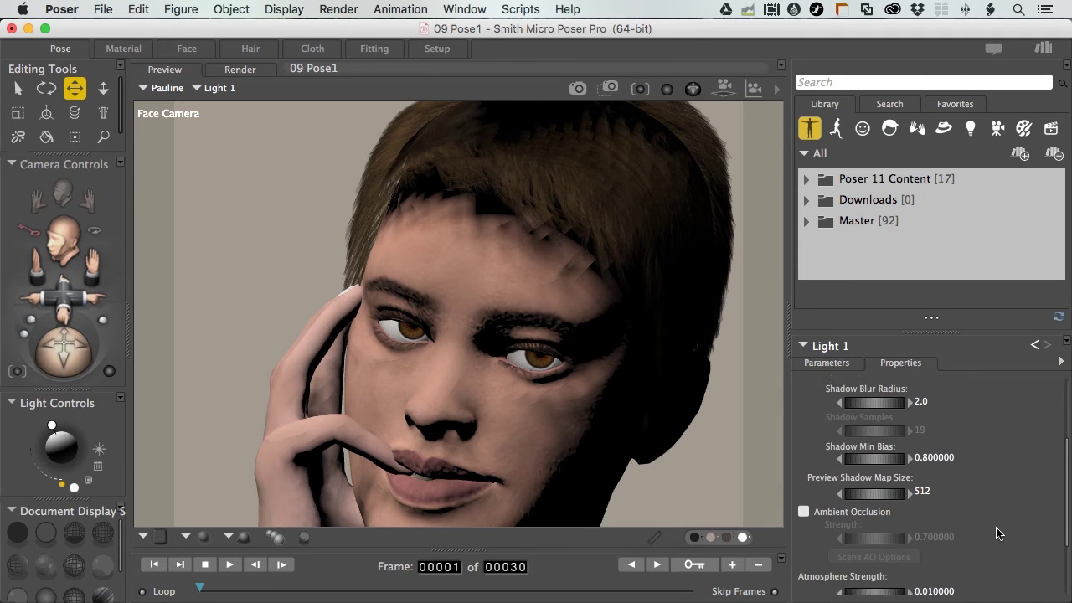
pyautogui.scroll(4, 997, 532)
pyautogui.scroll(-1, 997, 533)
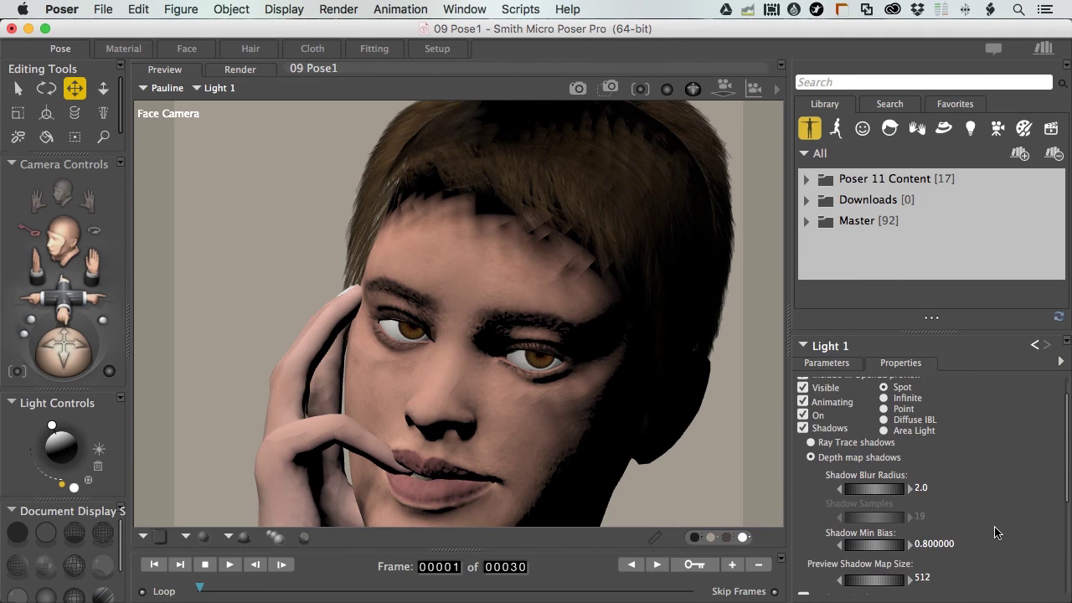
pyautogui.scroll(1, 964, 516)
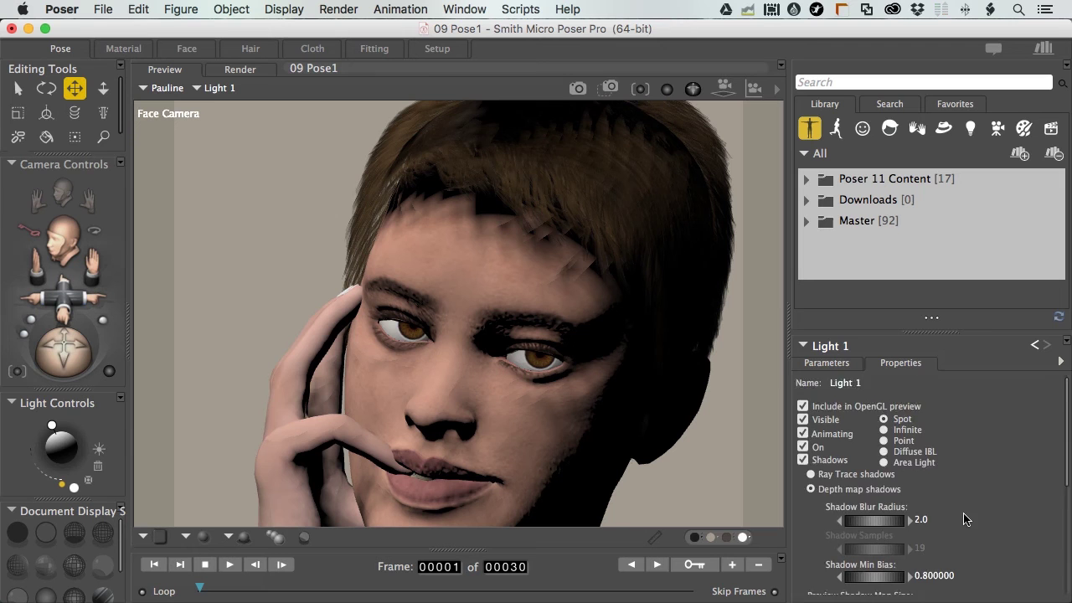
pyautogui.scroll(-1, 964, 517)
pyautogui.click(808, 437)
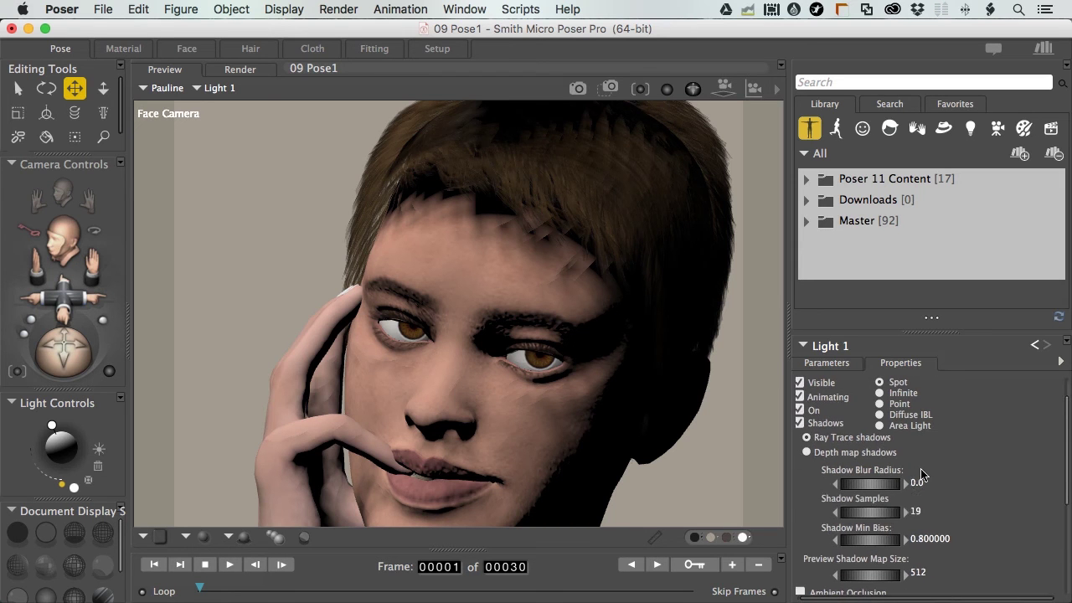
pyautogui.scroll(3, 976, 511)
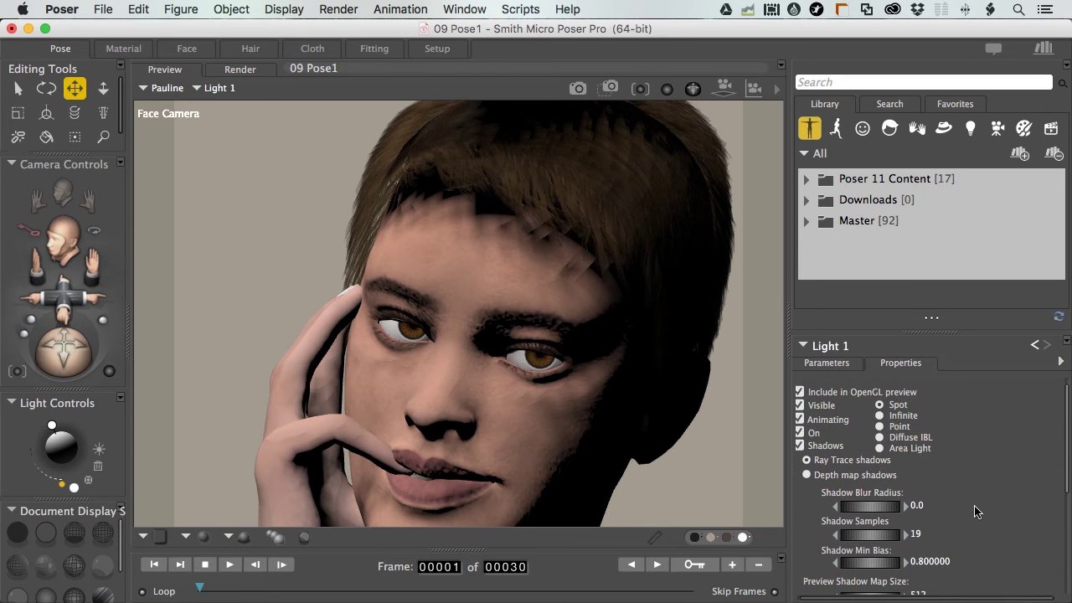
pyautogui.click(816, 366)
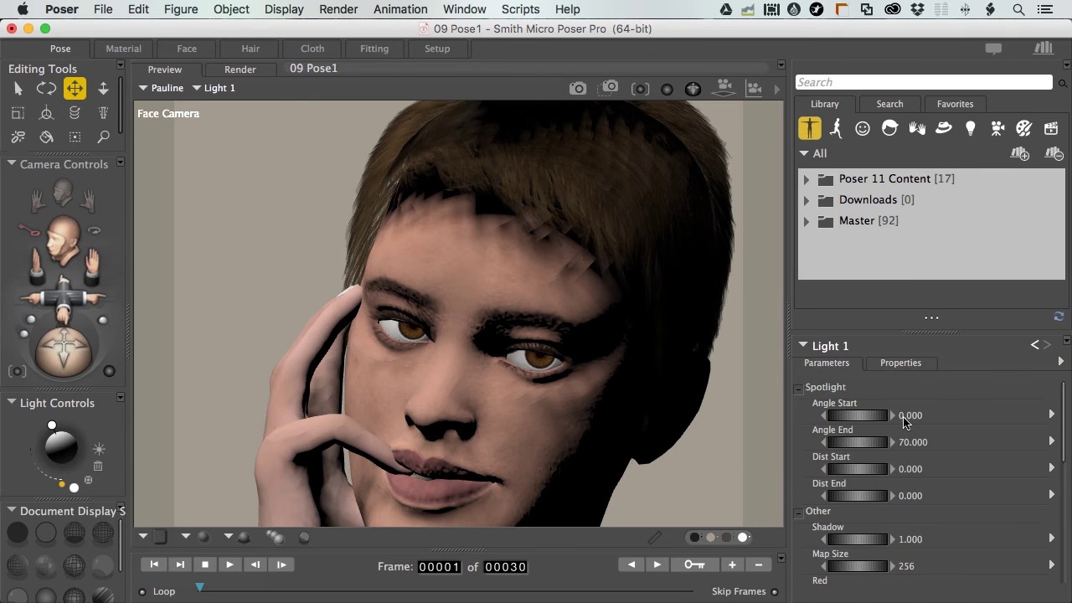
# Narrow the spot light's Angle End to 10.250 and set its Point At target to Pauline's Head.
pyautogui.scroll(-1, 905, 445)
pyautogui.moveTo(859, 442); pyautogui.dragTo(808, 441)
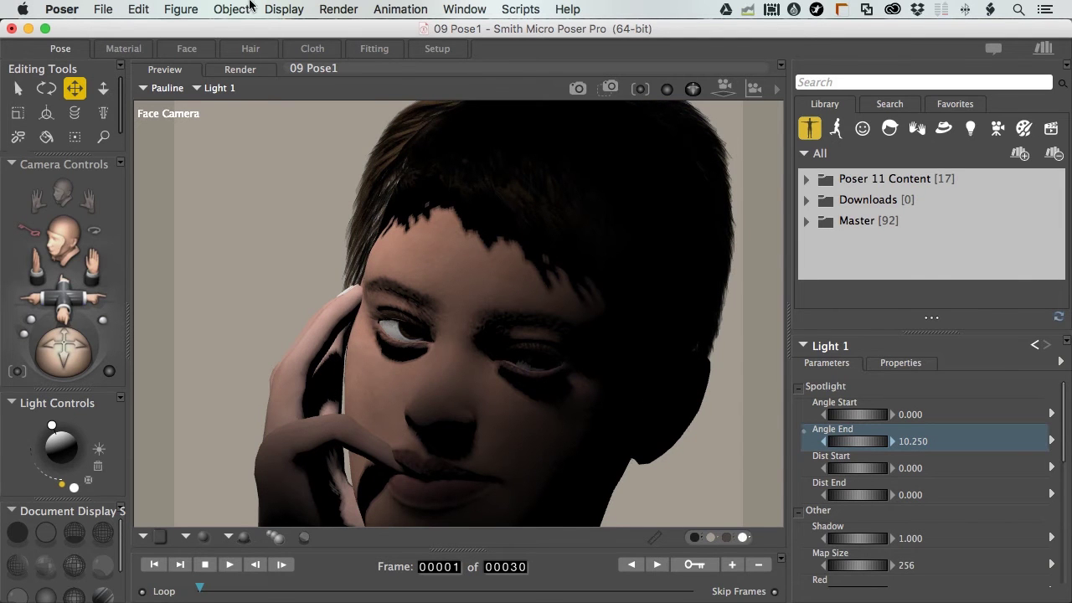
pyautogui.click(227, 10)
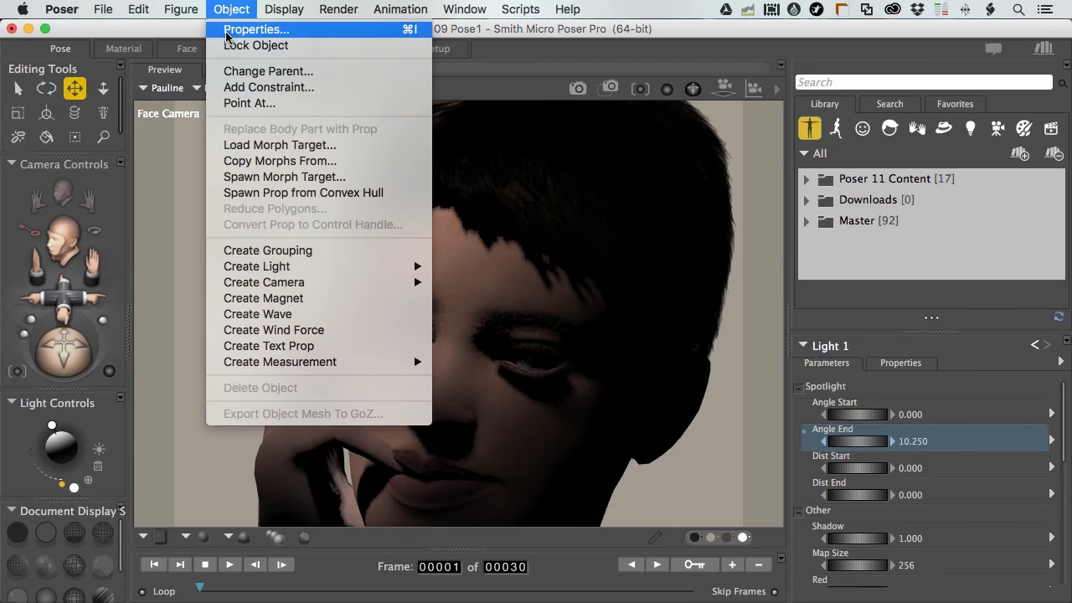
pyautogui.click(226, 103)
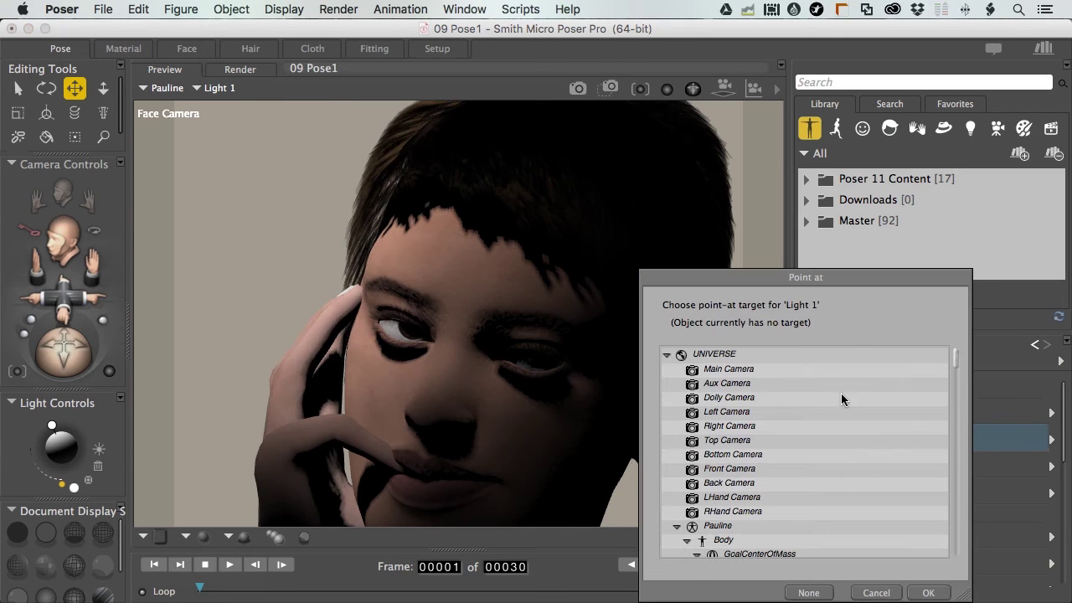
pyautogui.scroll(-5, 833, 451)
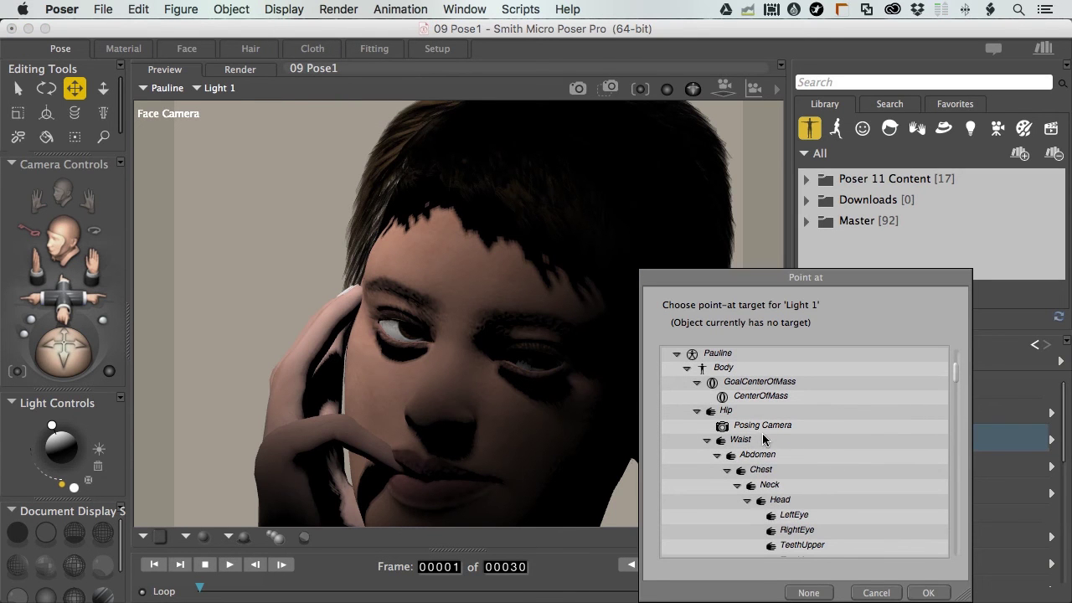
pyautogui.scroll(-2, 762, 434)
pyautogui.click(781, 471)
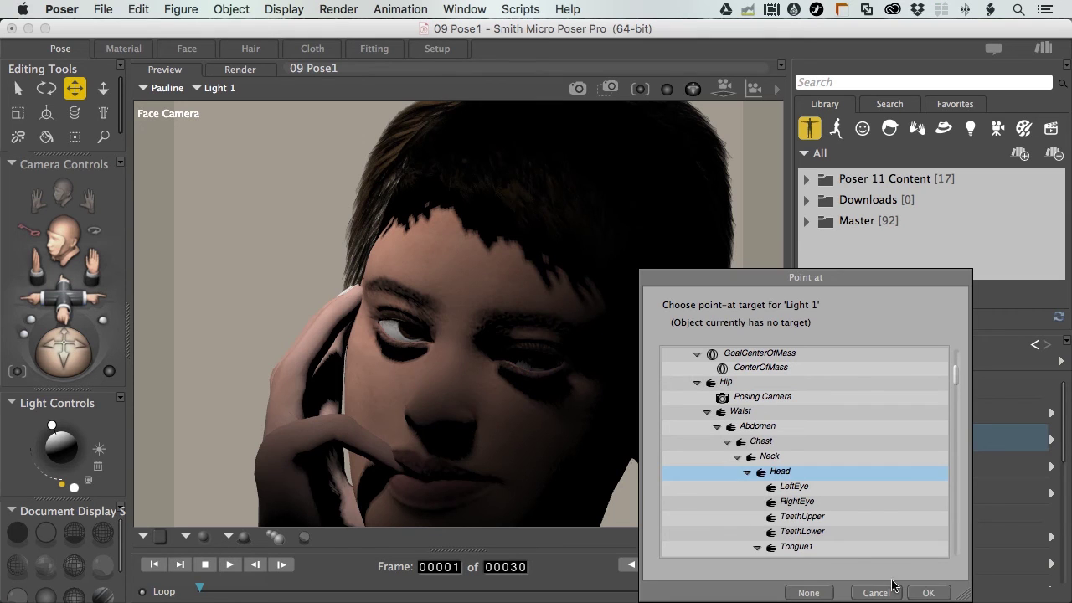
pyautogui.click(927, 592)
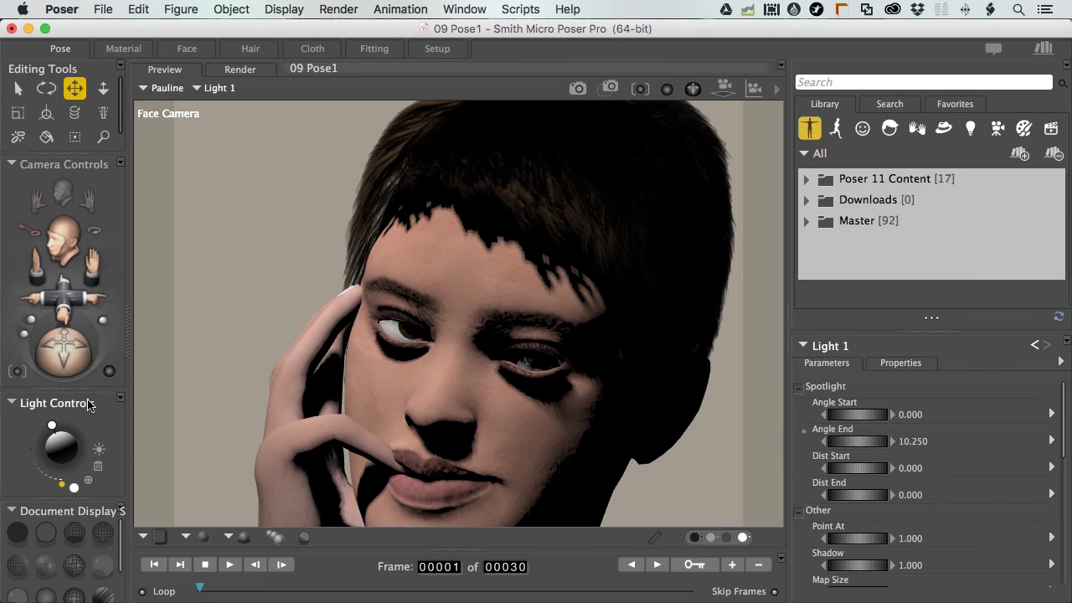
# Shift the spot light to the upper right of the figure's head and render the face with FireFly.
pyautogui.moveTo(54, 428)
pyautogui.mouseDown()
pyautogui.moveTo(81, 445)
pyautogui.moveTo(70, 428)
pyautogui.mouseUp()
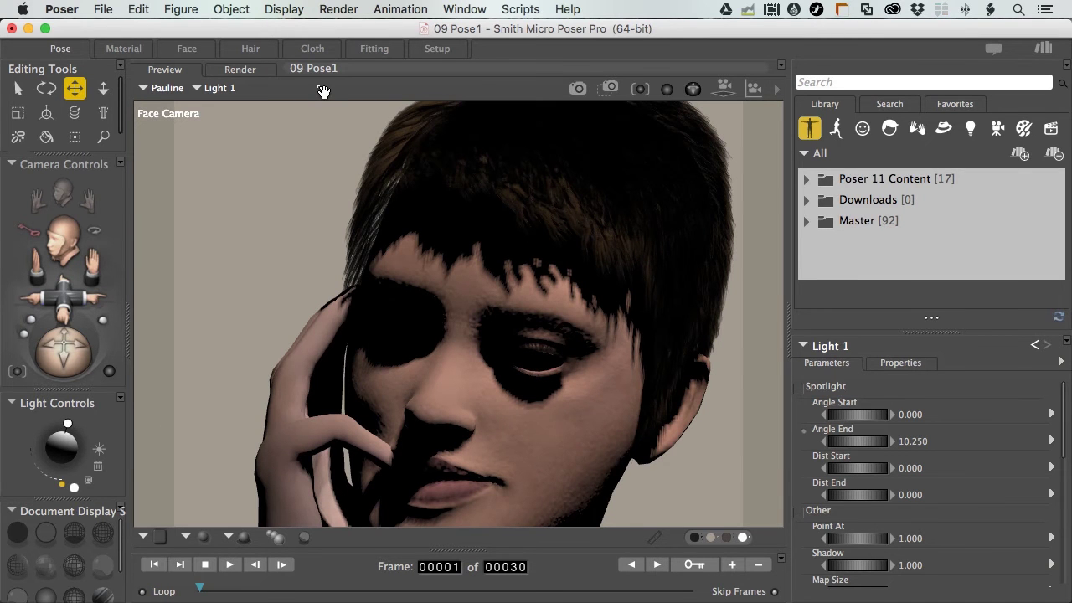
pyautogui.click(219, 74)
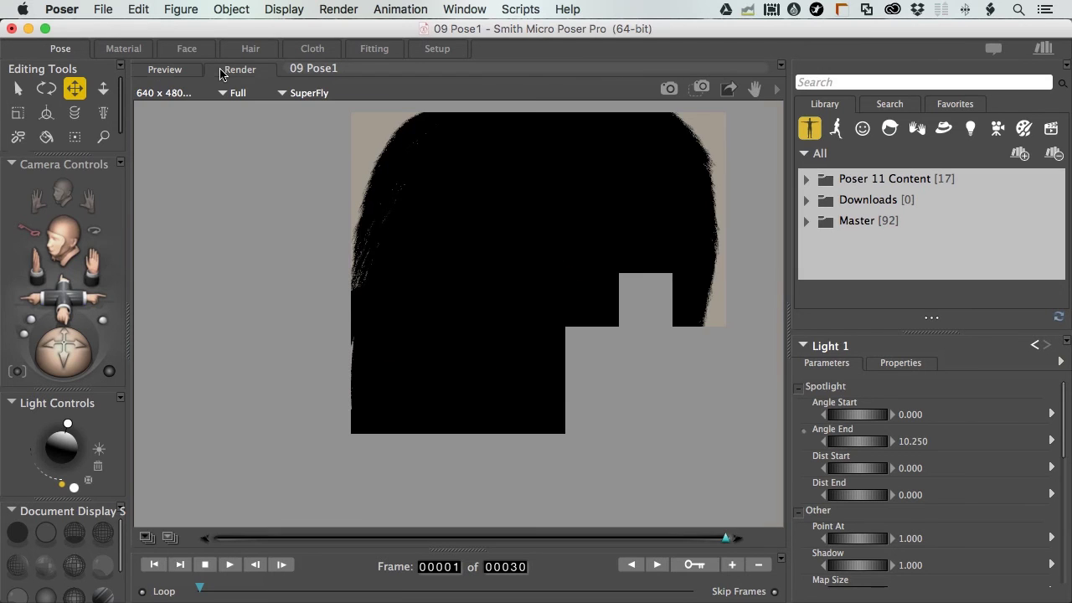
pyautogui.click(297, 98)
pyautogui.click(296, 98)
pyautogui.press('super+r')
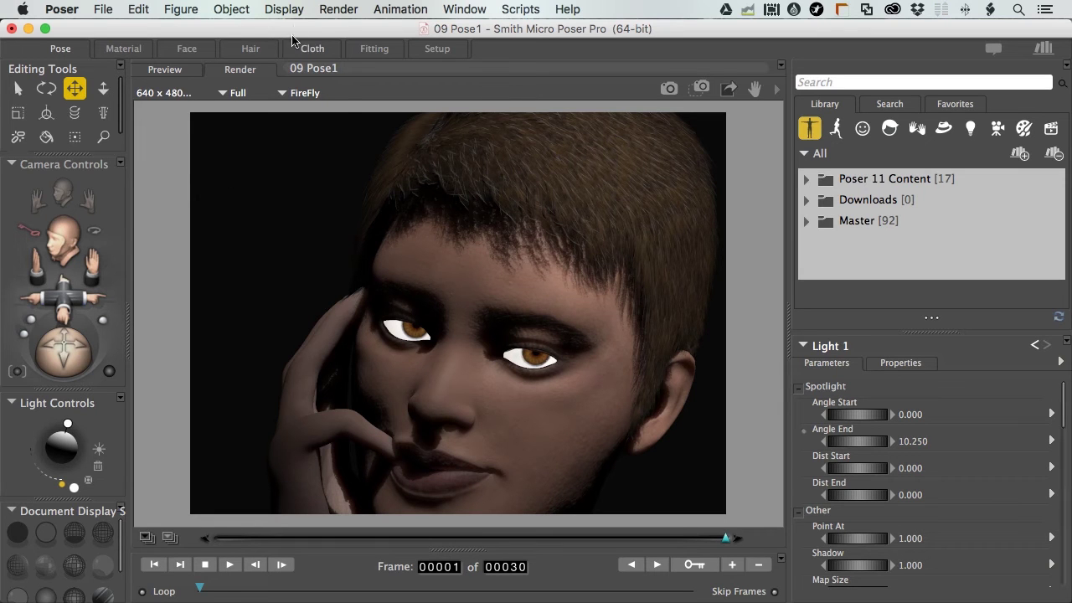
# Switch the renderer to SuperFly and render the face again.
pyautogui.click(282, 94)
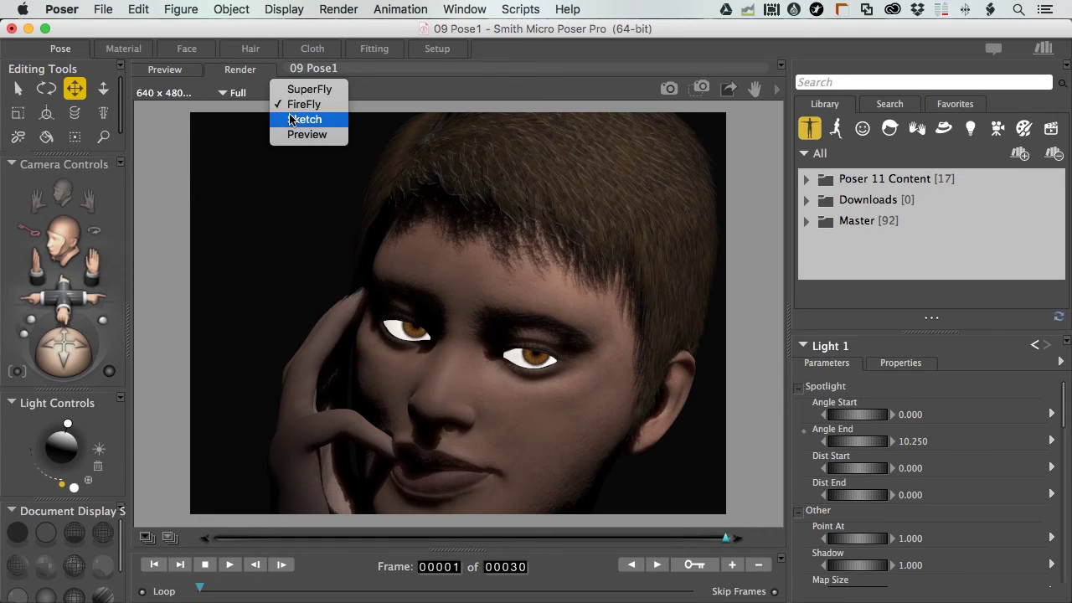
pyautogui.click(289, 92)
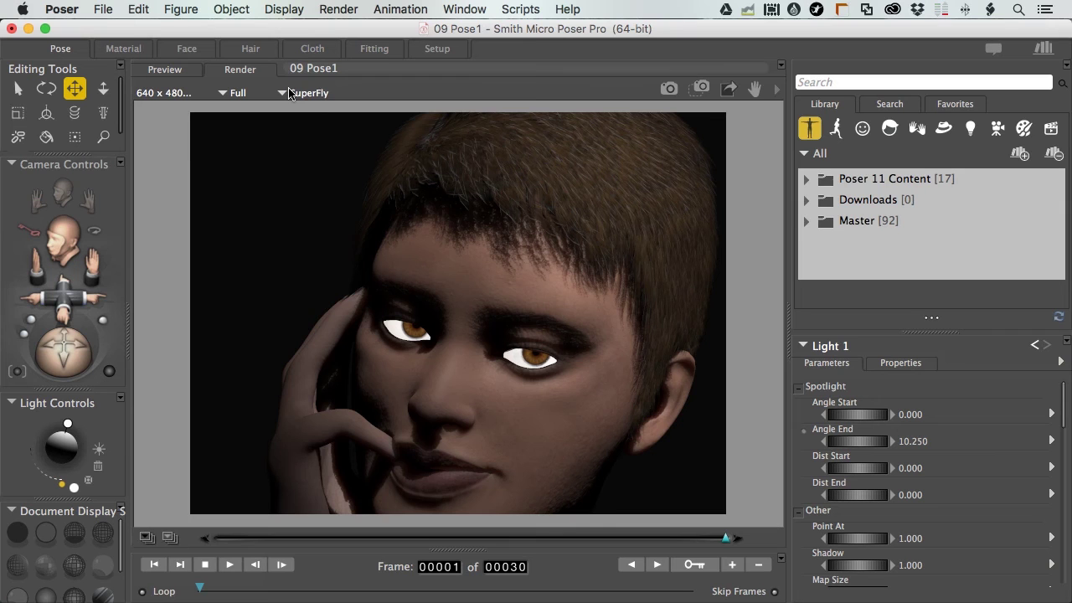
pyautogui.press('super+r')
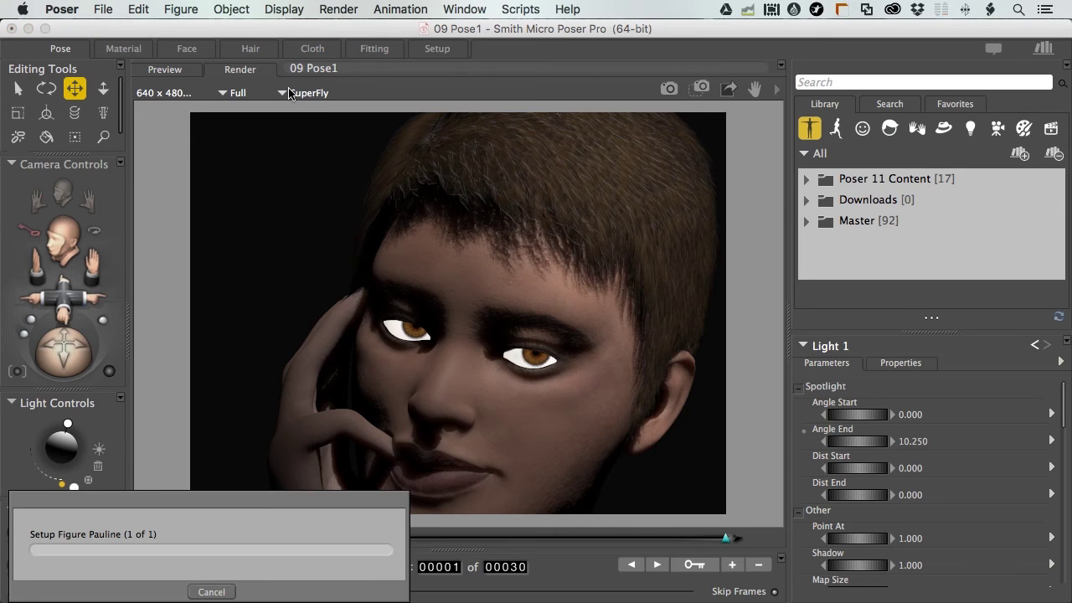
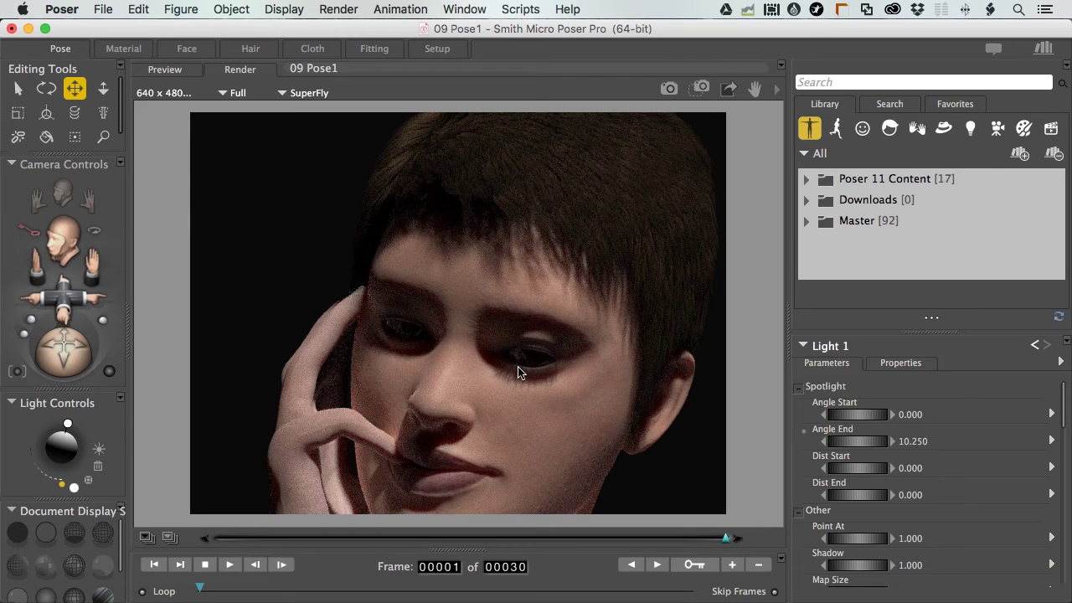
# Move the spot light down to the side of the face by the raised hand and render.
pyautogui.click(165, 69)
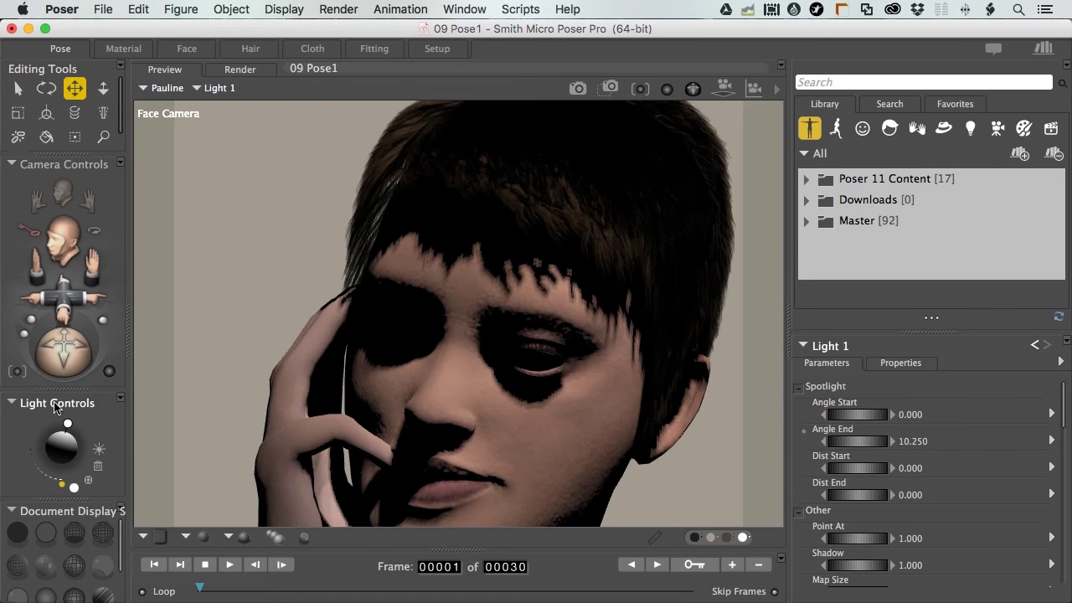
pyautogui.moveTo(67, 426); pyautogui.dragTo(40, 446)
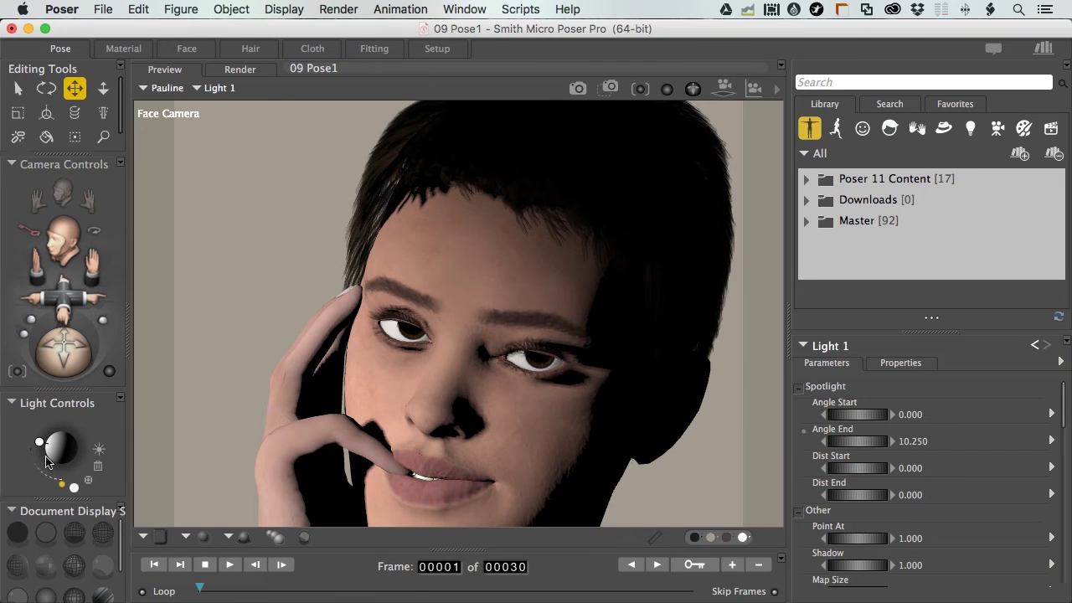
pyautogui.press('super+r')
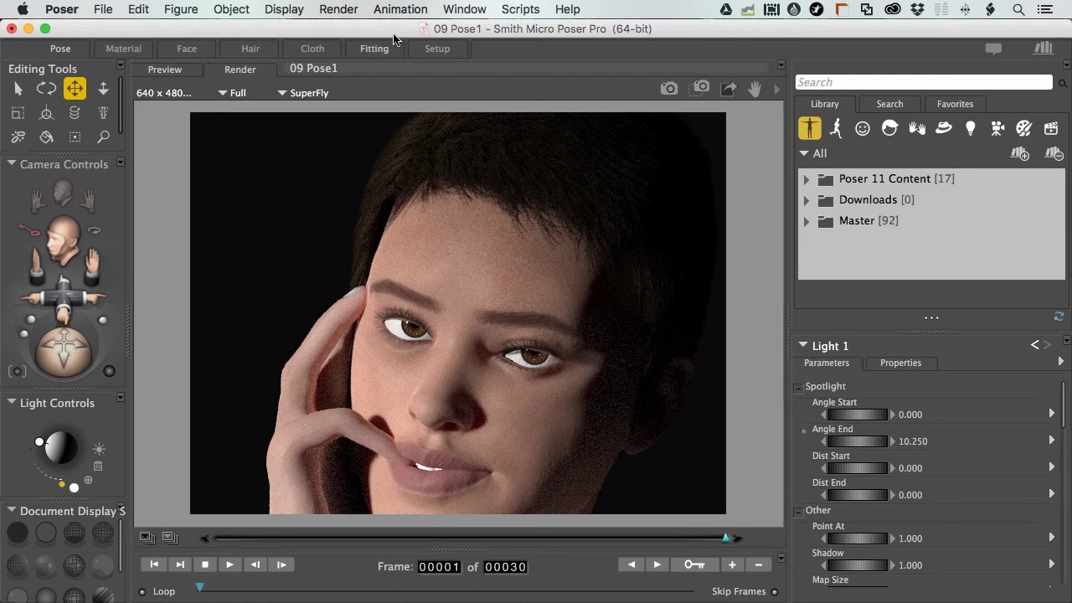
# Enable Ambient Occlusion in the spot light's properties.
pyautogui.click(165, 70)
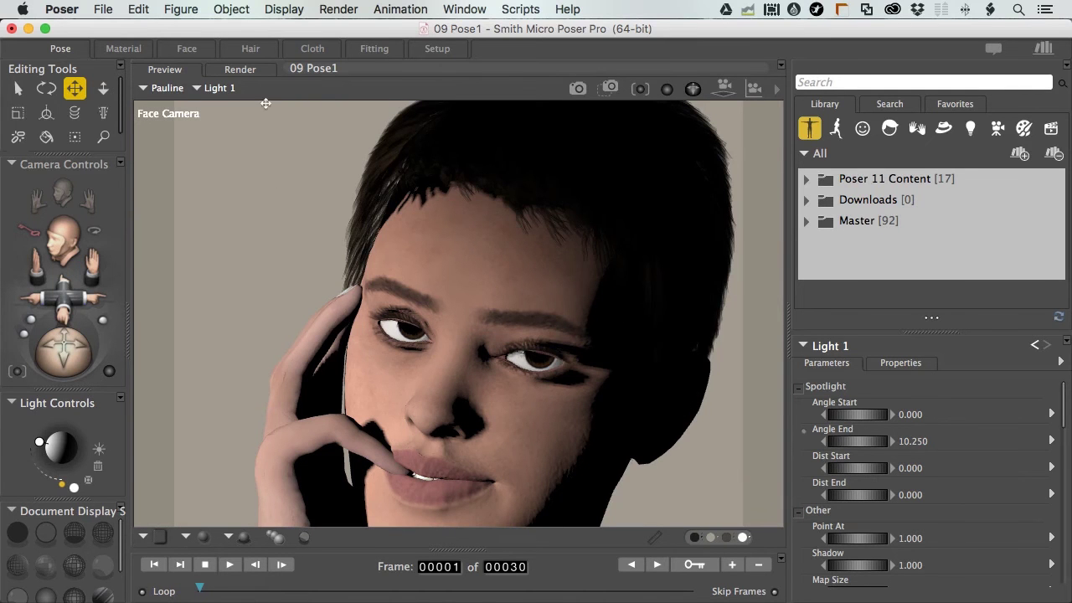
pyautogui.scroll(-5, 905, 515)
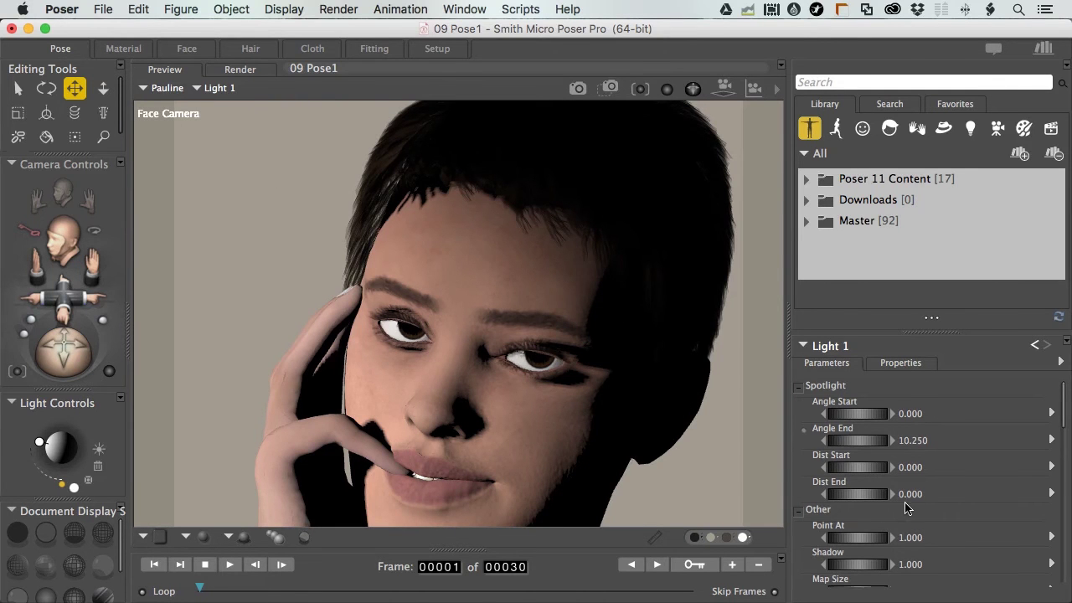
pyautogui.scroll(-3, 905, 507)
pyautogui.click(900, 362)
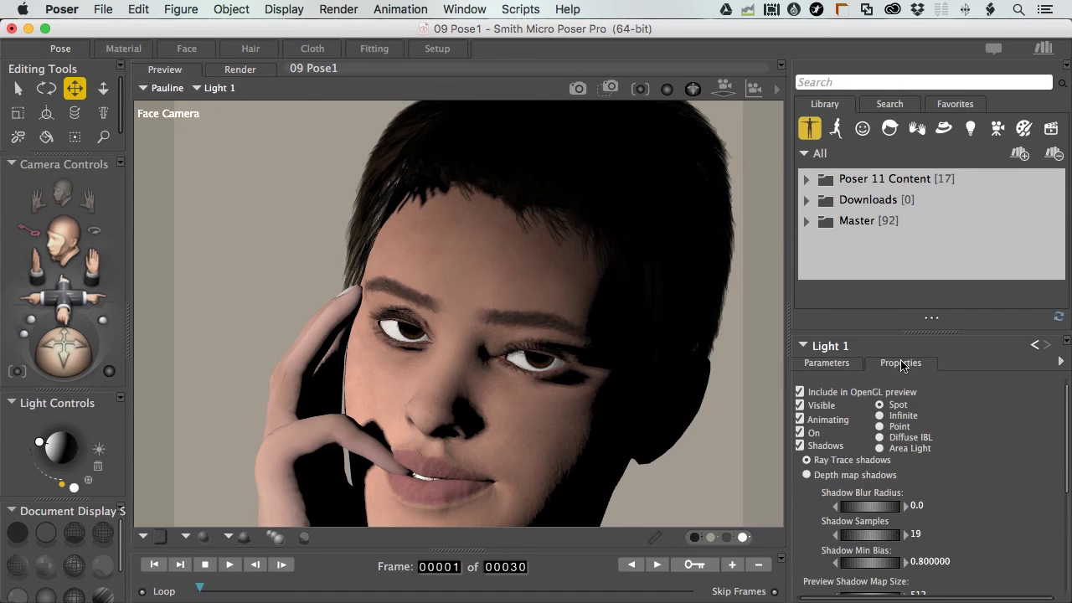
pyautogui.scroll(-3, 949, 511)
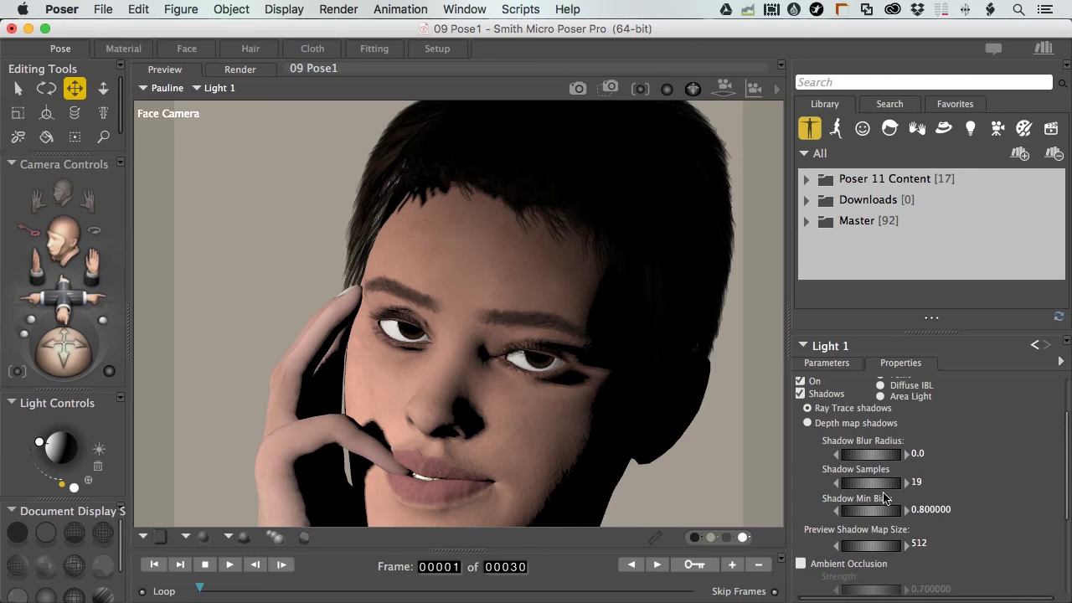
pyautogui.scroll(-7, 871, 524)
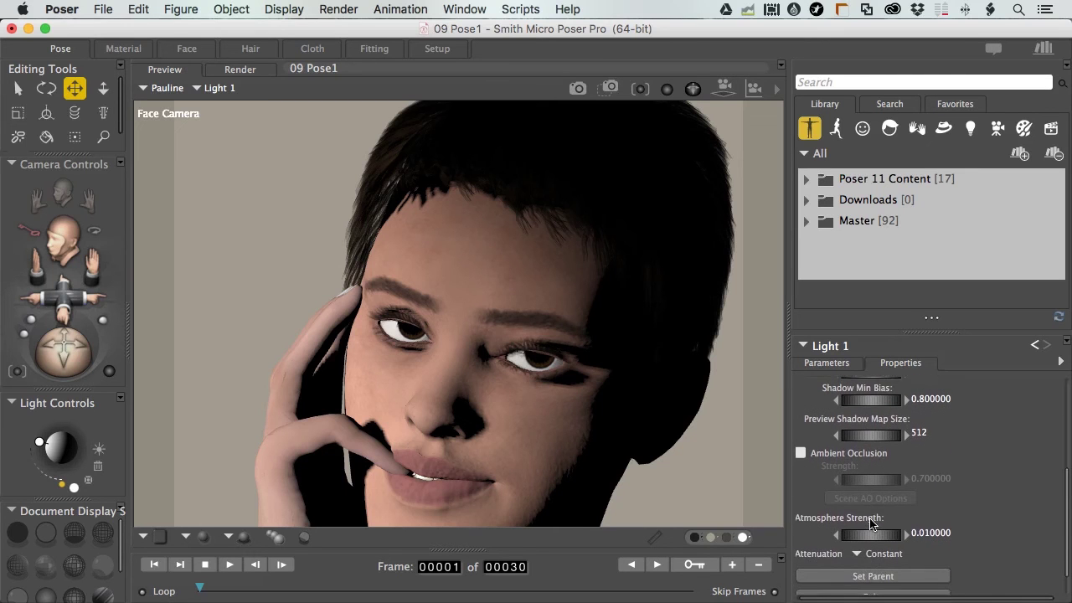
pyautogui.click(801, 449)
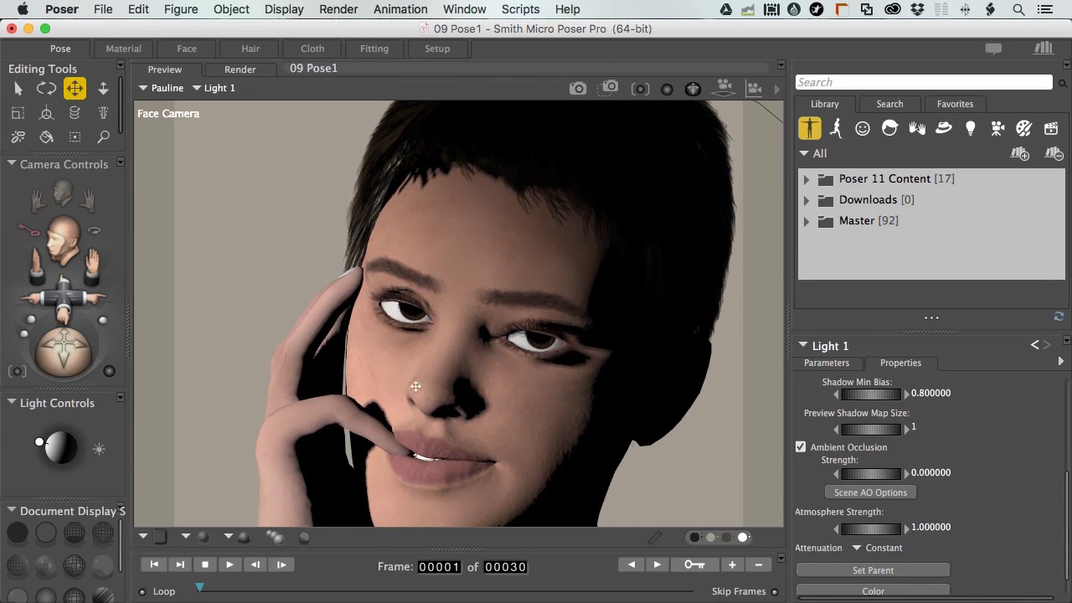
# Render the figure from the Face Camera and from the Main Camera.
pyautogui.press('super+r')
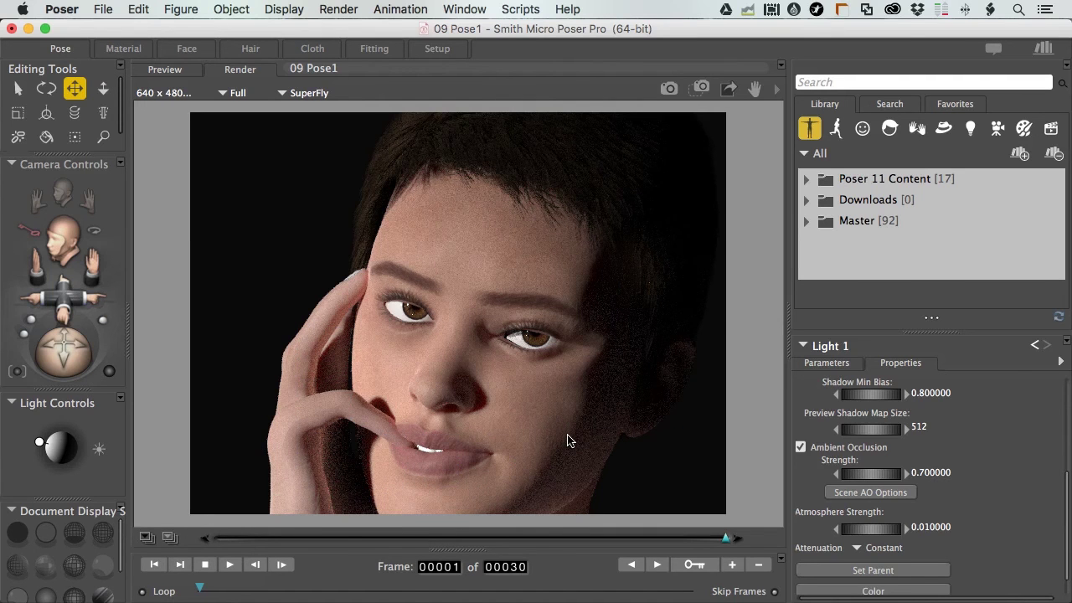
pyautogui.press('super+m')
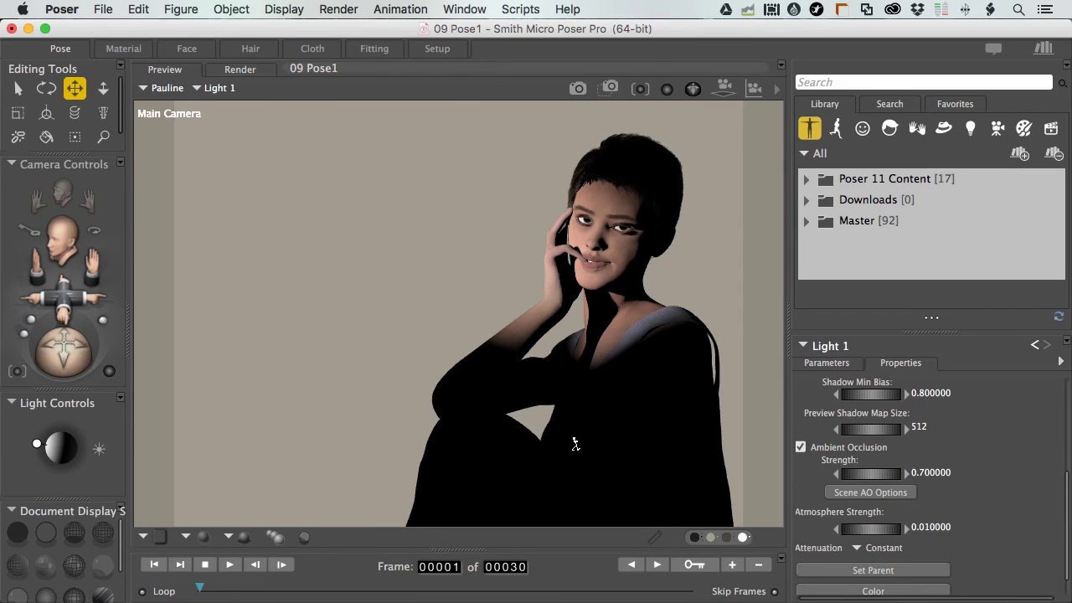
pyautogui.press('super+r')
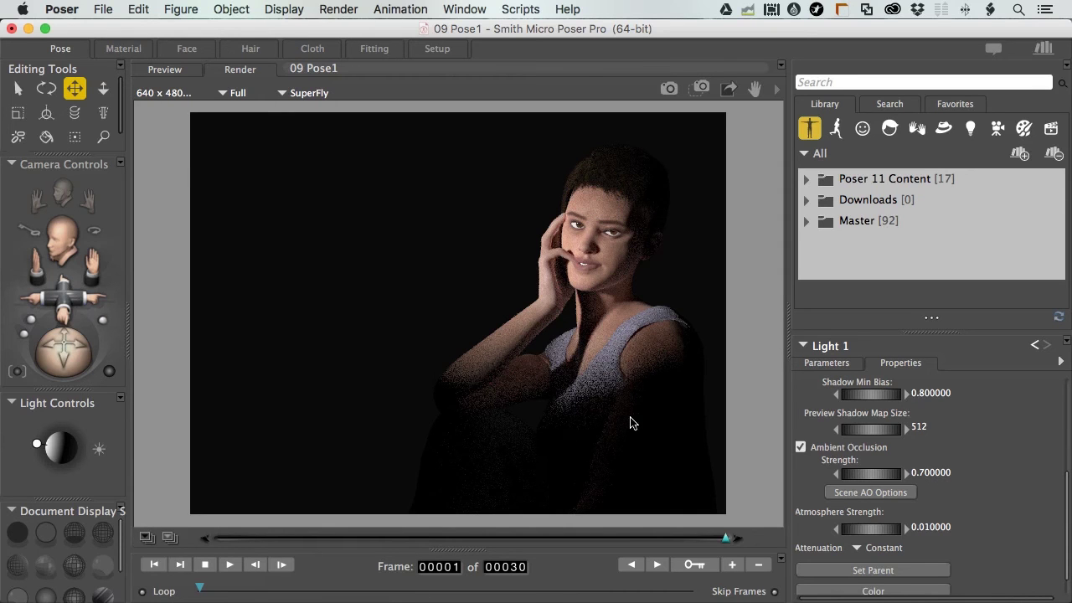
# Browse the light set folders under Poser 11 Content in the library.
pyautogui.click(972, 128)
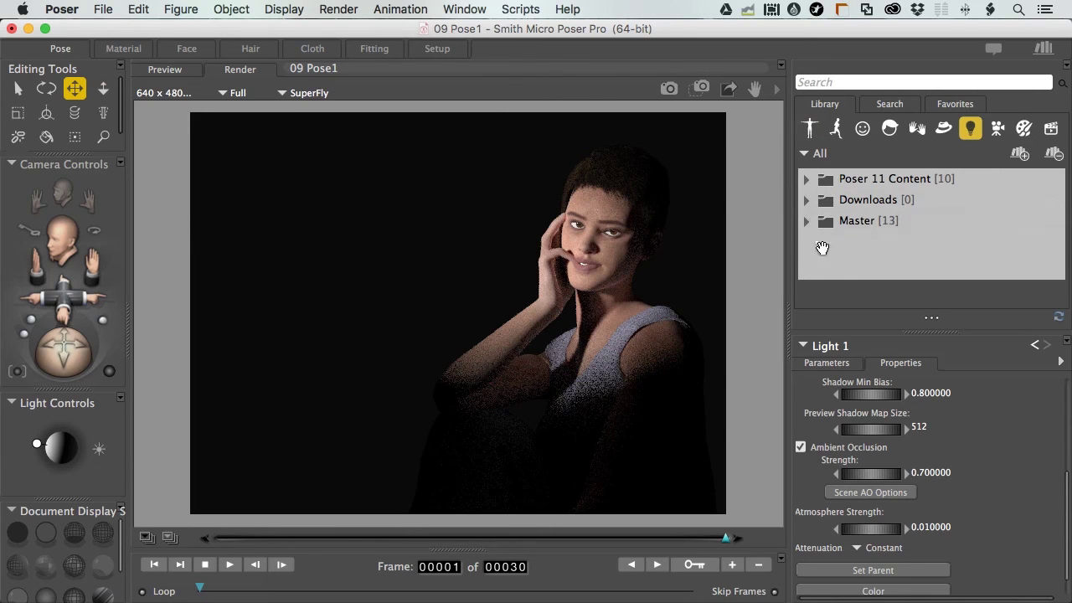
pyautogui.click(806, 178)
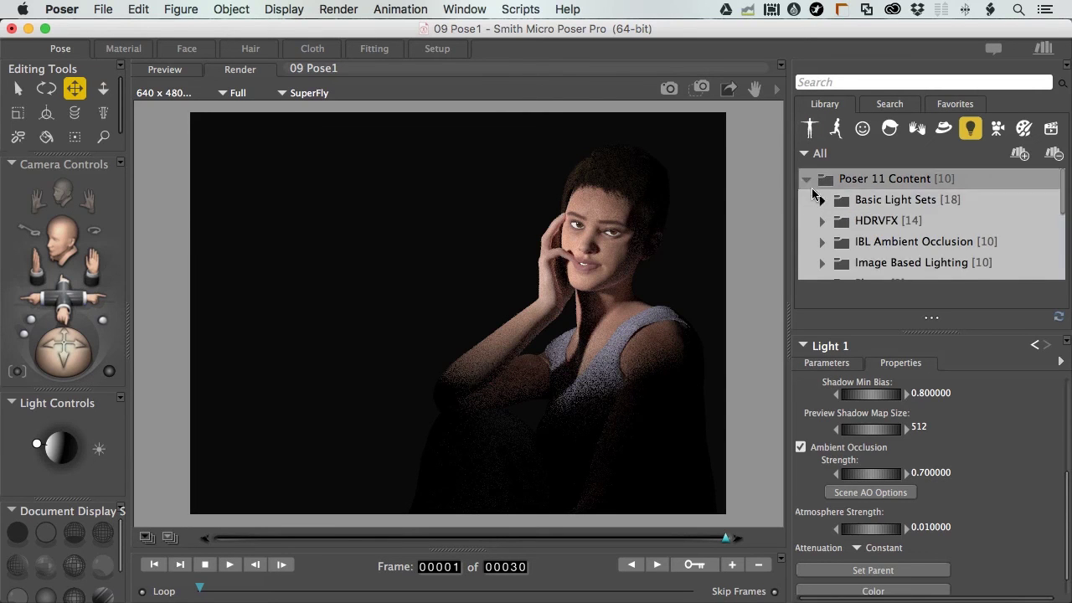
pyautogui.click(822, 201)
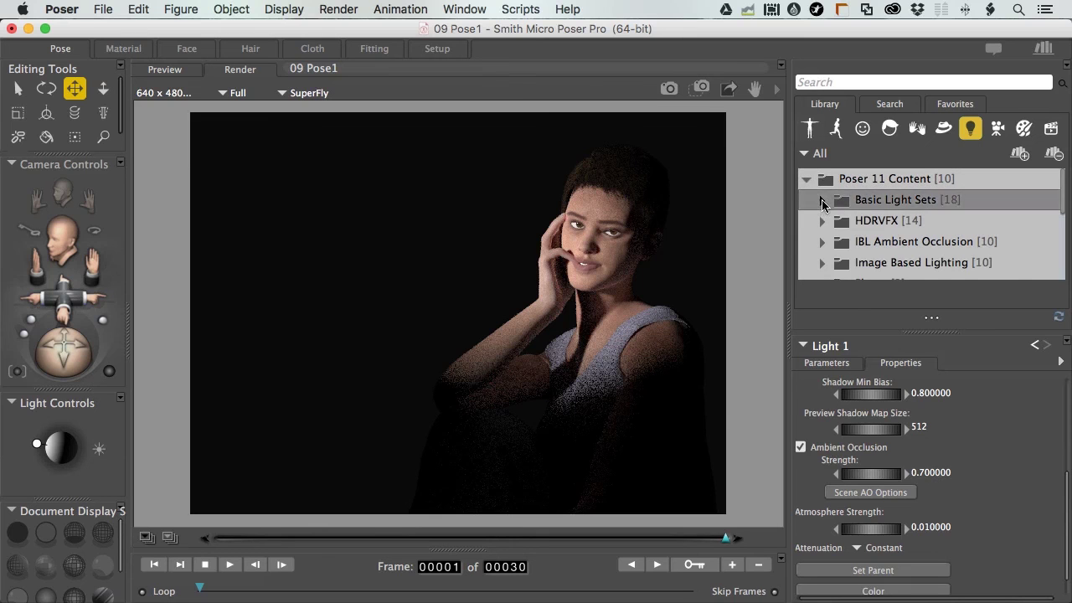
pyautogui.click(821, 202)
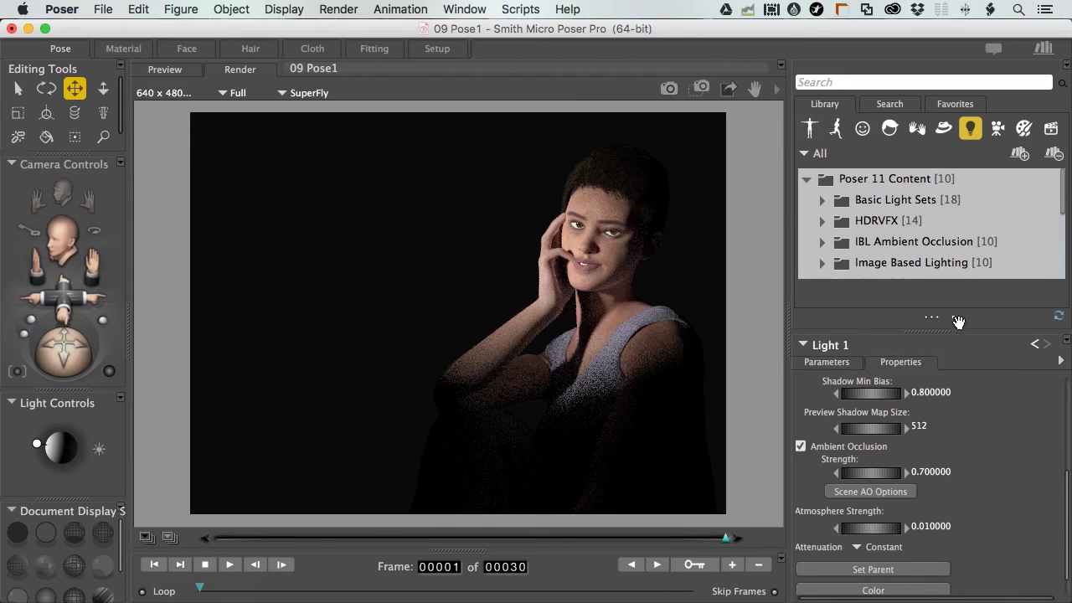
pyautogui.scroll(-3, 871, 247)
pyautogui.scroll(-1, 869, 247)
pyautogui.scroll(4, 865, 245)
pyautogui.scroll(-2, 857, 241)
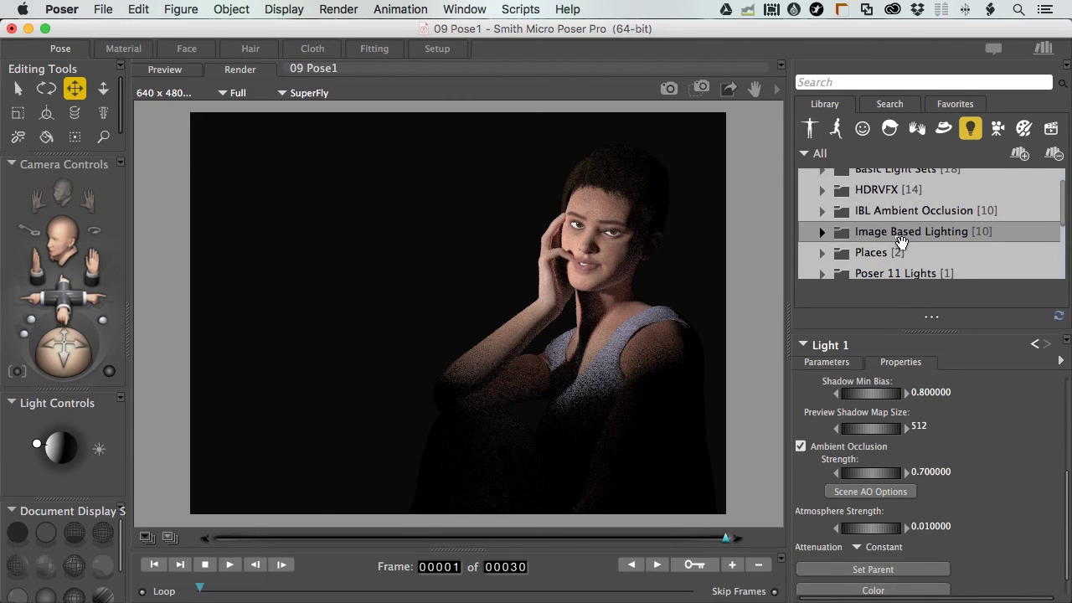
pyautogui.scroll(-1, 892, 243)
pyautogui.scroll(2, 888, 241)
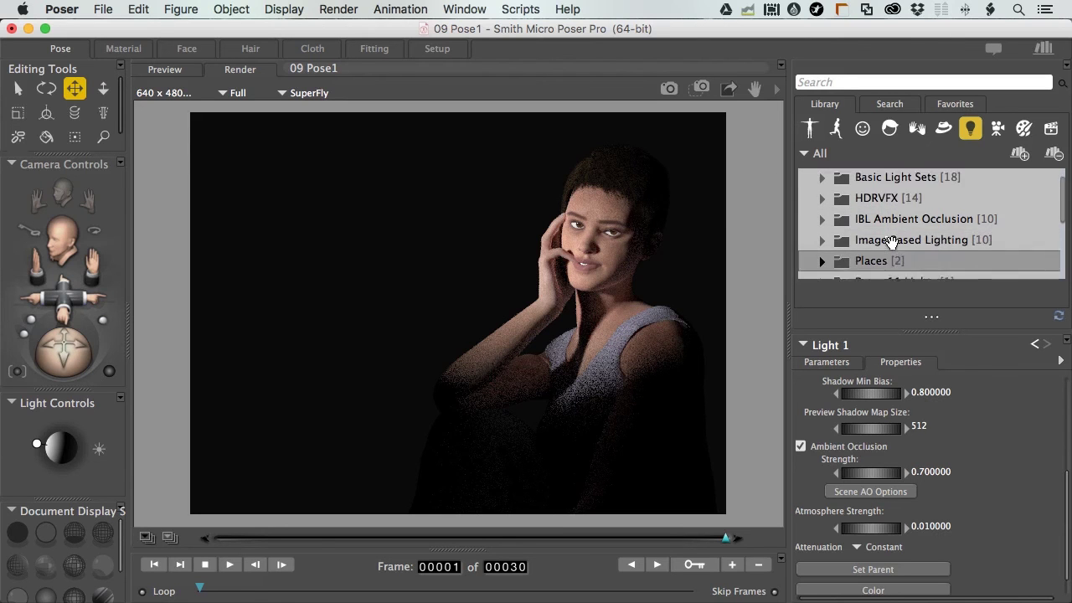
# Open the Poser 11 Lights folder inside Basic Light Sets and select the Bright Lights preset.
pyautogui.click(822, 204)
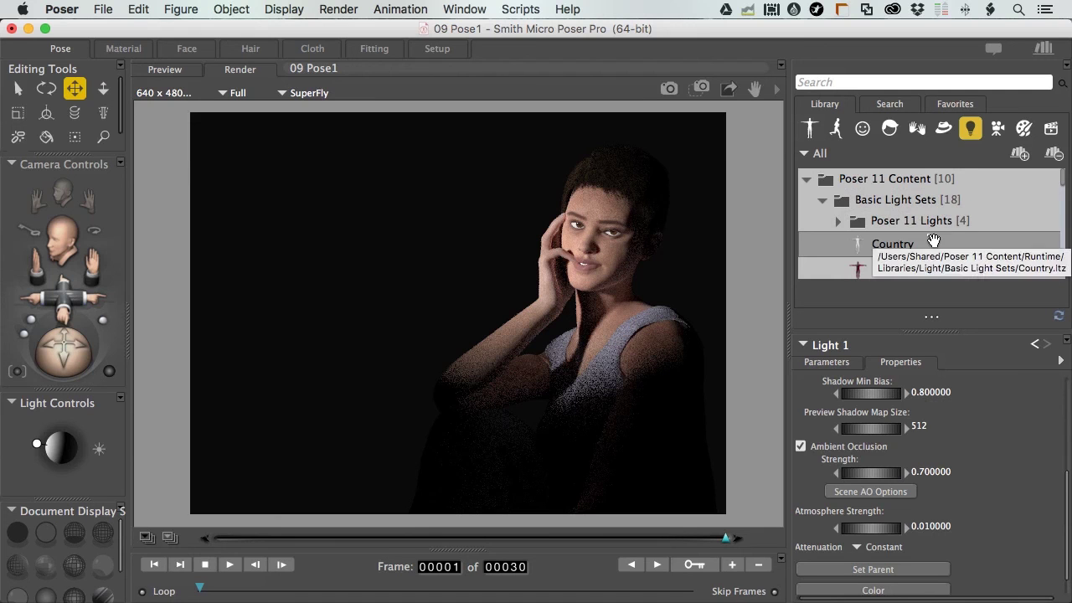
pyautogui.click(838, 221)
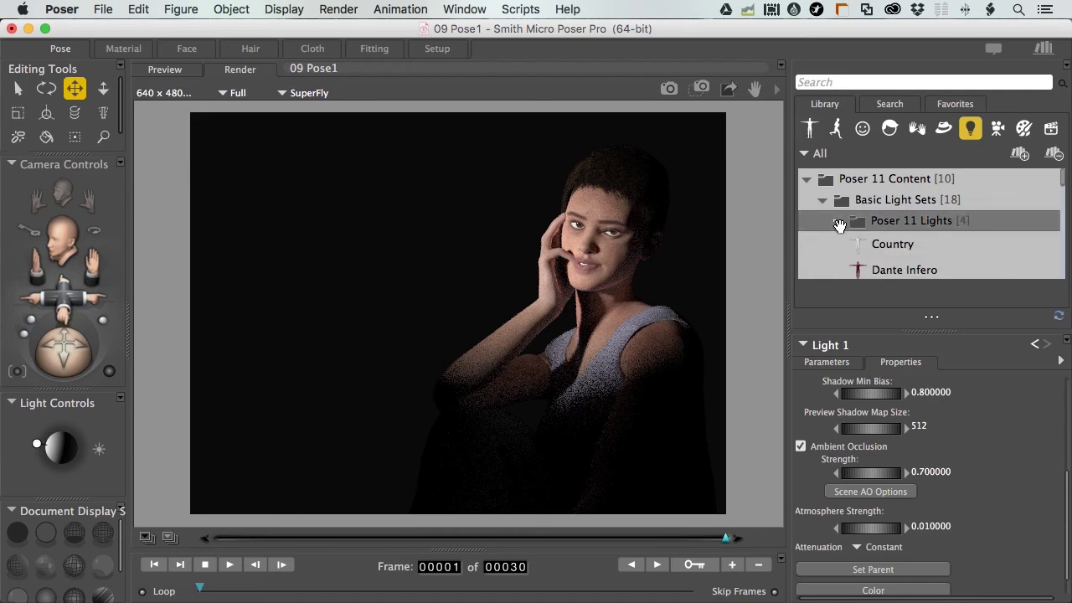
pyautogui.scroll(-3, 980, 239)
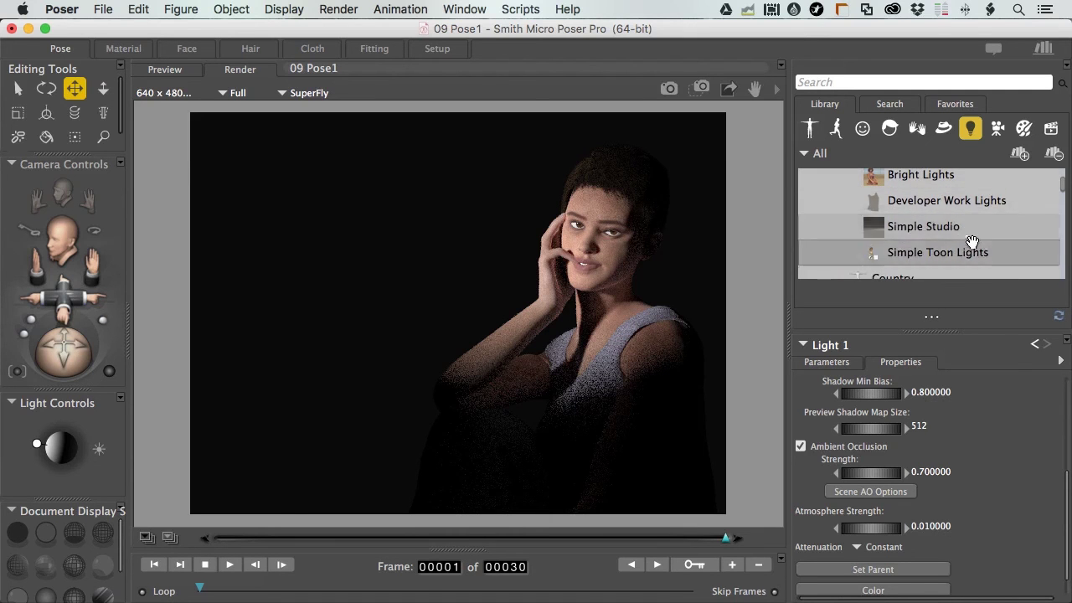
pyautogui.scroll(1, 935, 222)
pyautogui.click(873, 203)
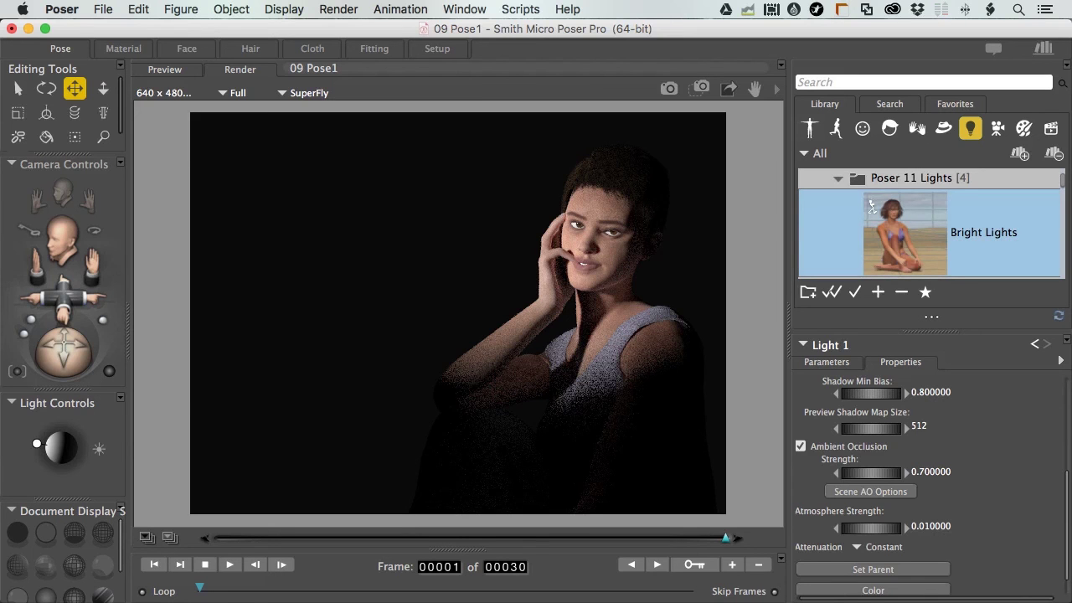
# Apply the Bright Lights preset to the scene and render the figure with it.
pyautogui.doubleClick(894, 219)
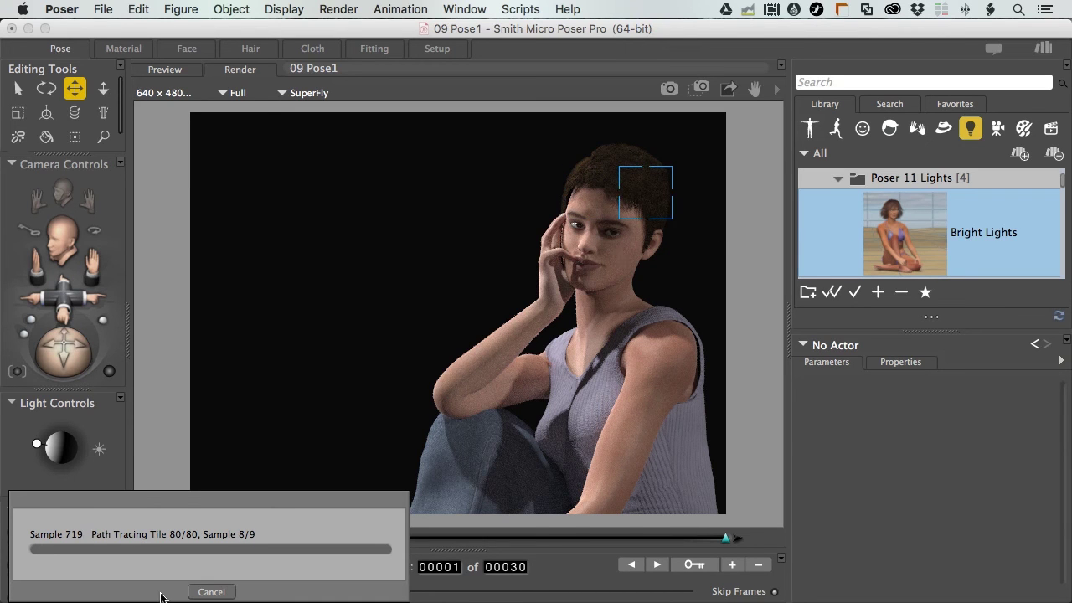
pyautogui.click(211, 593)
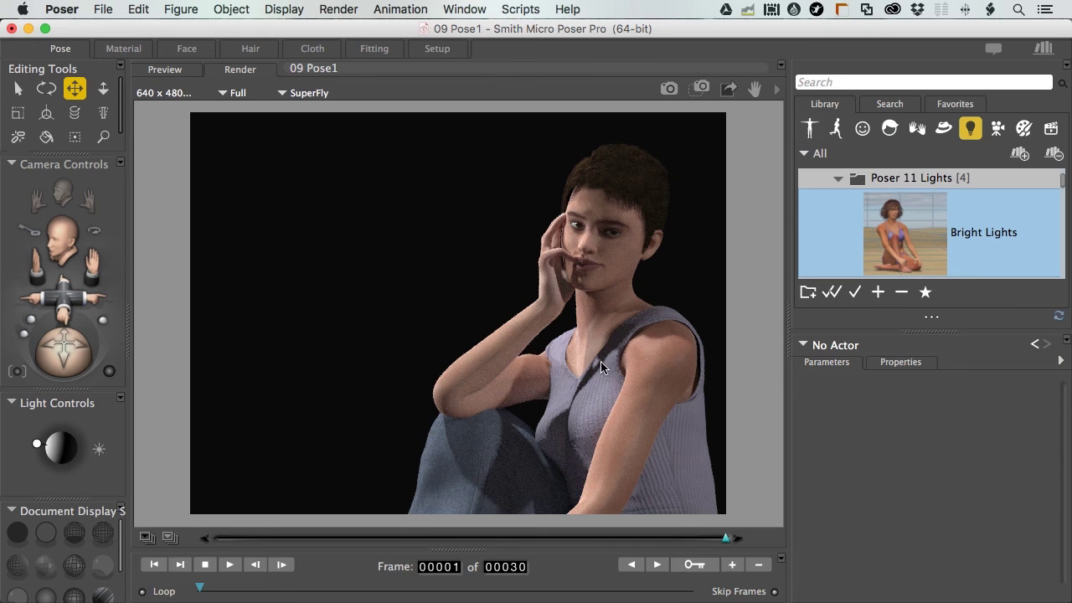
# Collapse the Poser 11 Lights and Basic Light Sets folders in the light library.
pyautogui.scroll(-5, 881, 248)
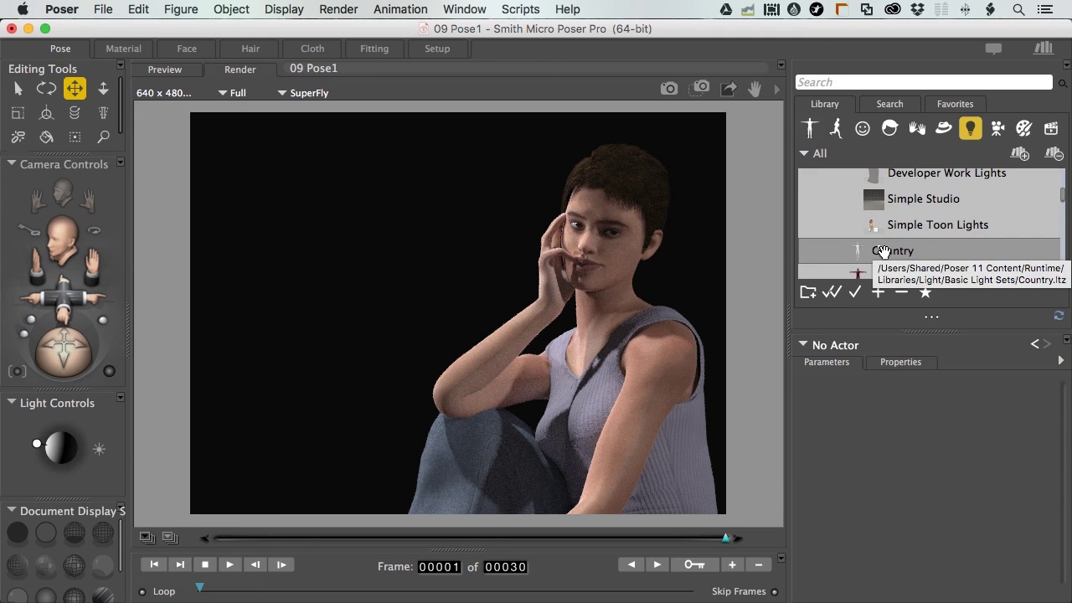
pyautogui.scroll(4, 882, 235)
pyautogui.scroll(1, 882, 235)
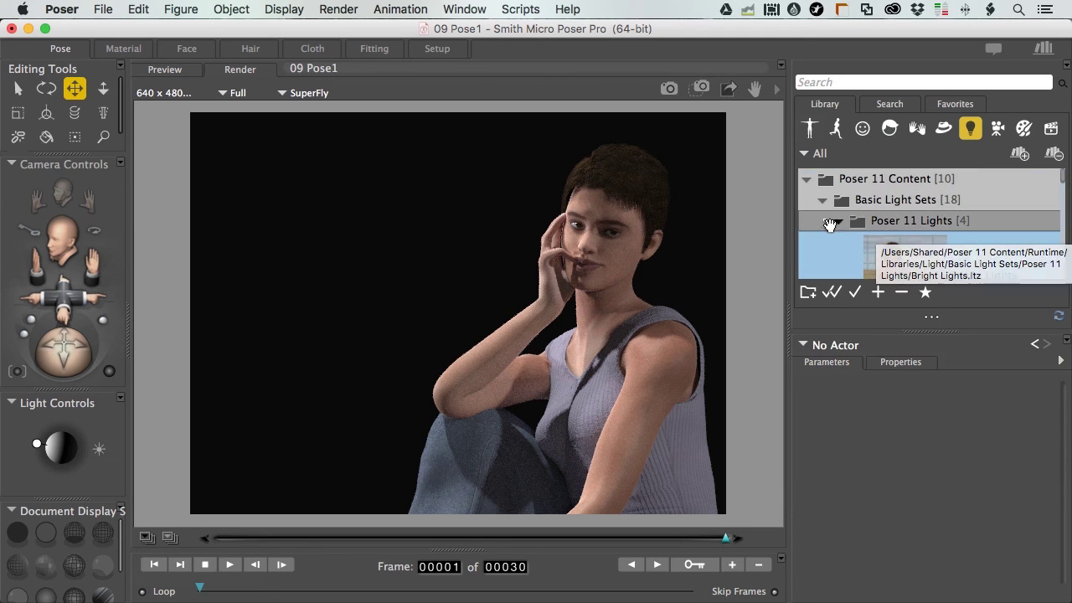
pyautogui.click(837, 218)
pyautogui.click(821, 202)
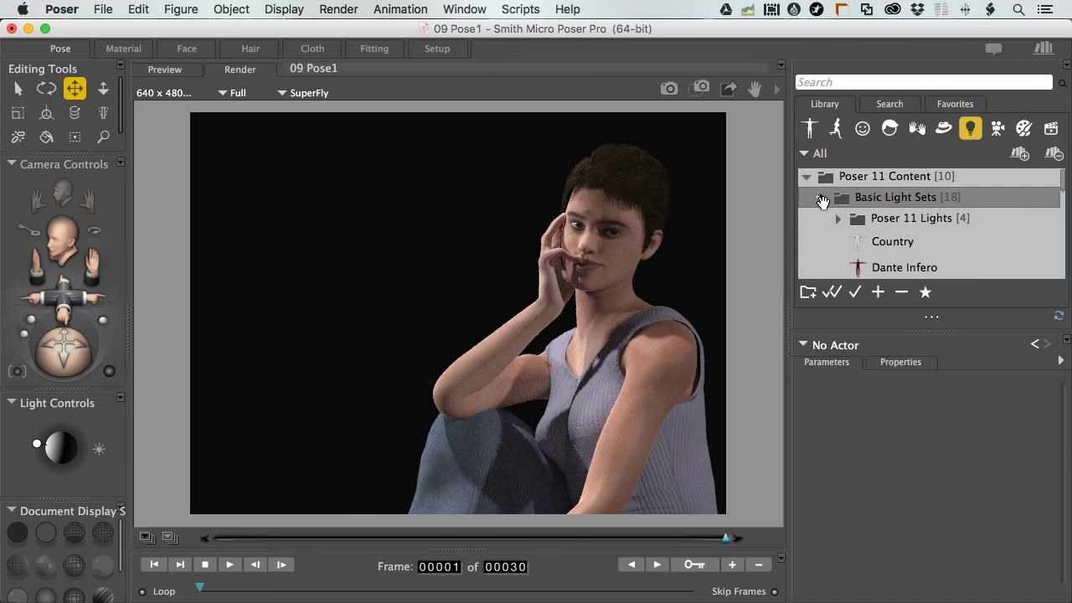
# Expand the HDRVFX folder under Poser 11 Content to list its light presets.
pyautogui.scroll(-1, 840, 211)
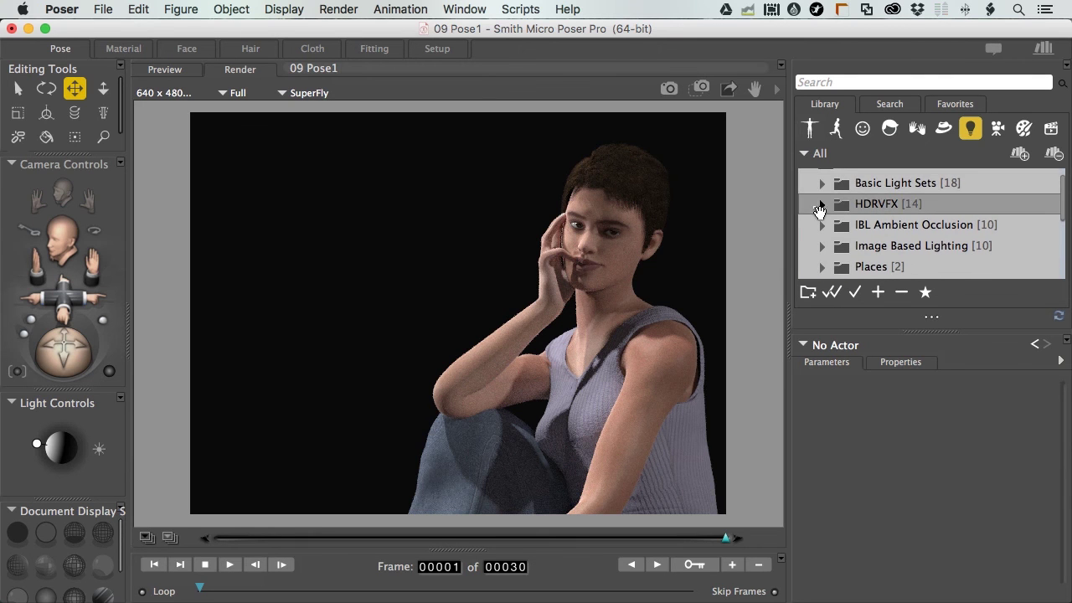
pyautogui.click(835, 211)
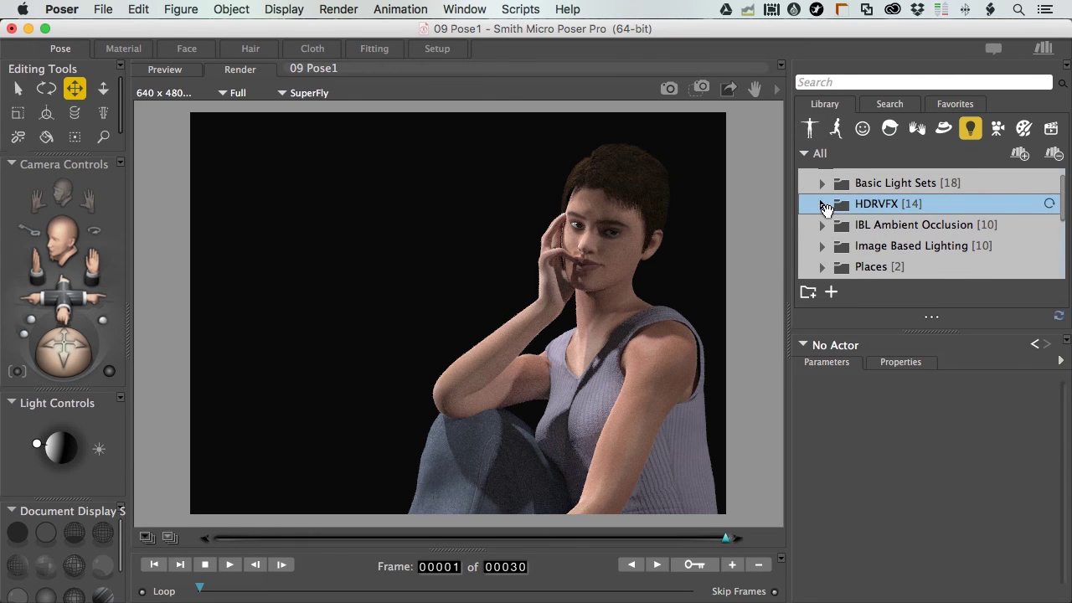
pyautogui.click(823, 204)
pyautogui.click(922, 225)
pyautogui.scroll(-3, 990, 243)
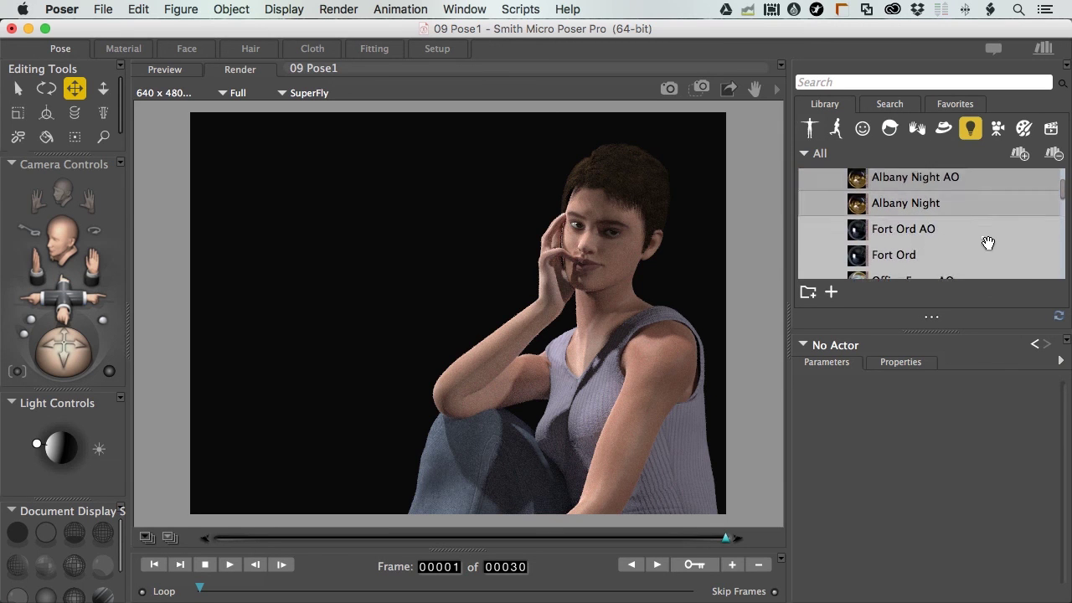
# Look through the HDRVFX presets, apply the Fort Ord light set, and show the scene preview.
pyautogui.scroll(3, 955, 237)
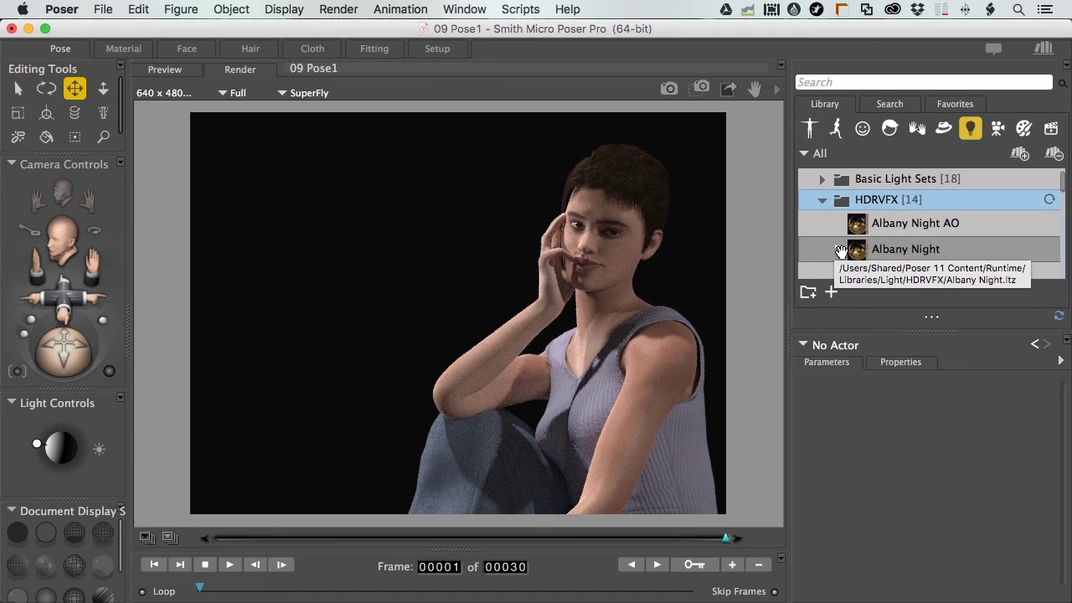
pyautogui.scroll(-2, 842, 251)
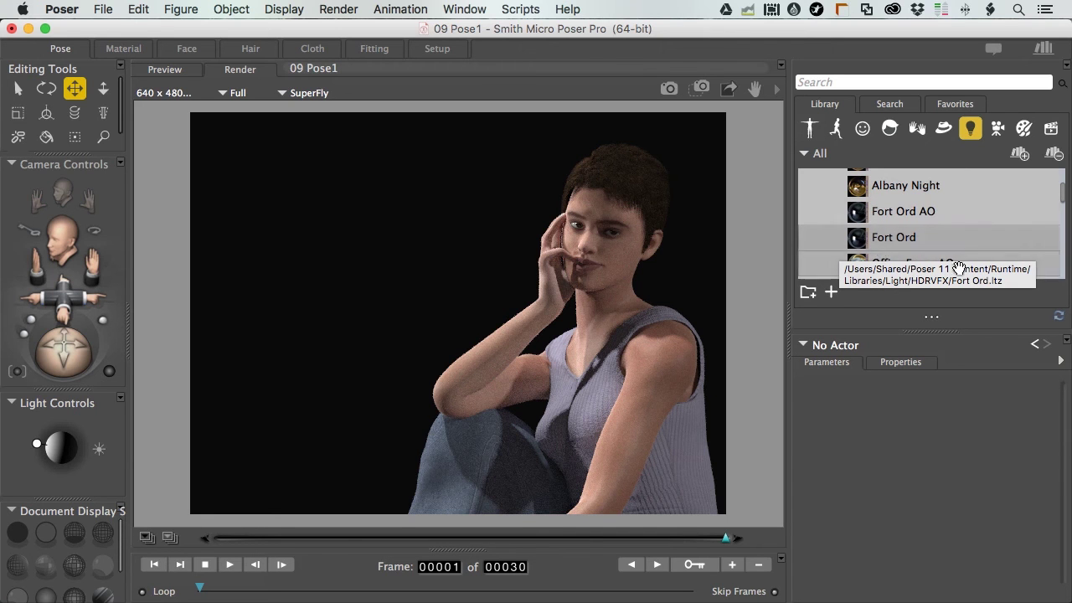
pyautogui.scroll(-1, 938, 243)
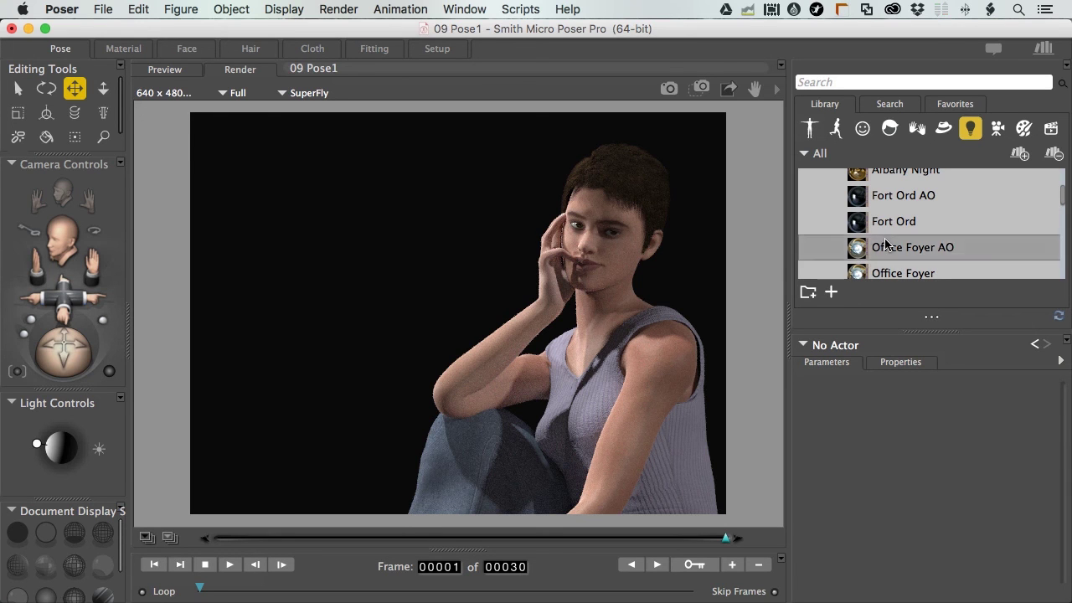
pyautogui.scroll(-10, 889, 243)
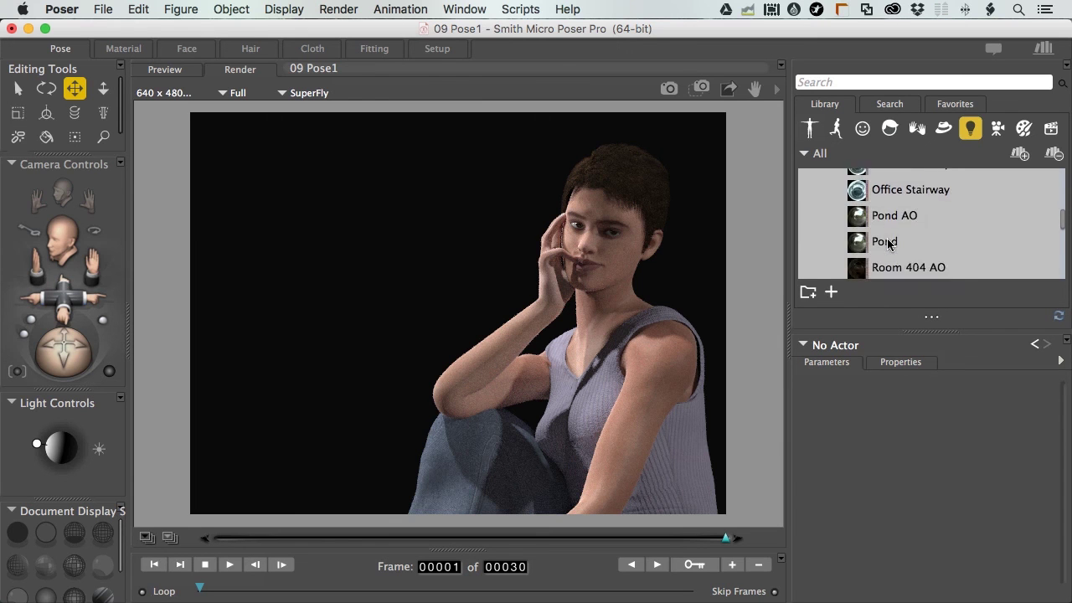
pyautogui.scroll(-1, 888, 243)
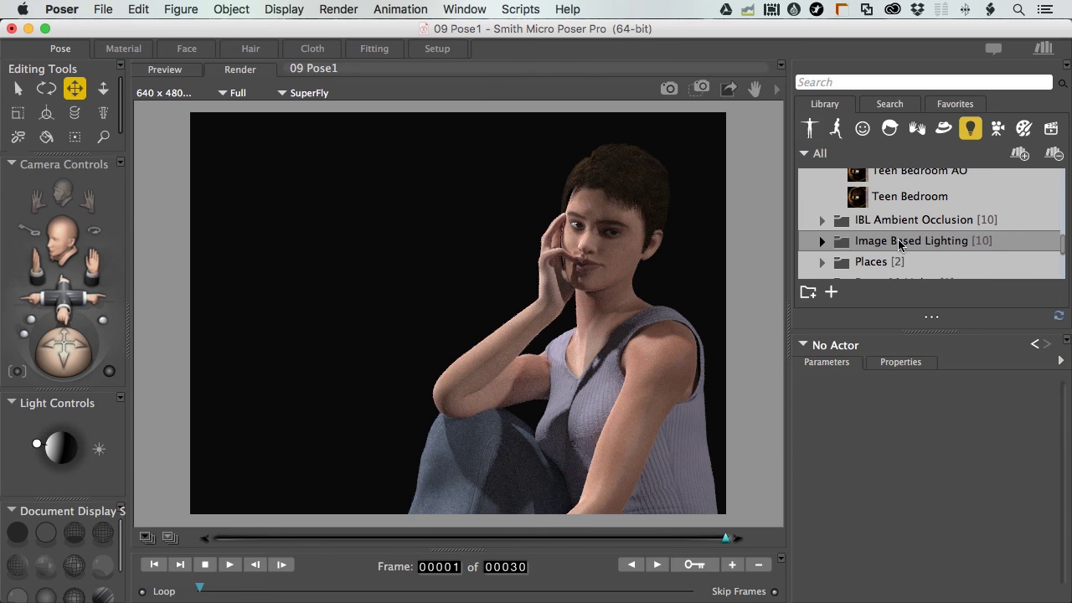
pyautogui.doubleClick(898, 241)
pyautogui.scroll(3, 898, 243)
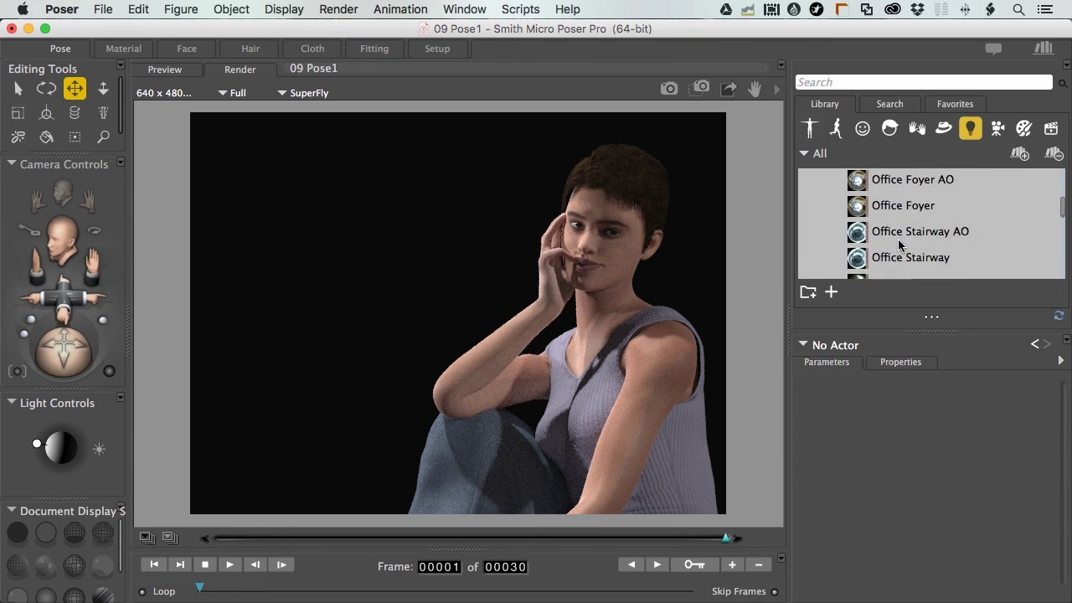
pyautogui.scroll(3, 898, 239)
pyautogui.scroll(-3, 897, 239)
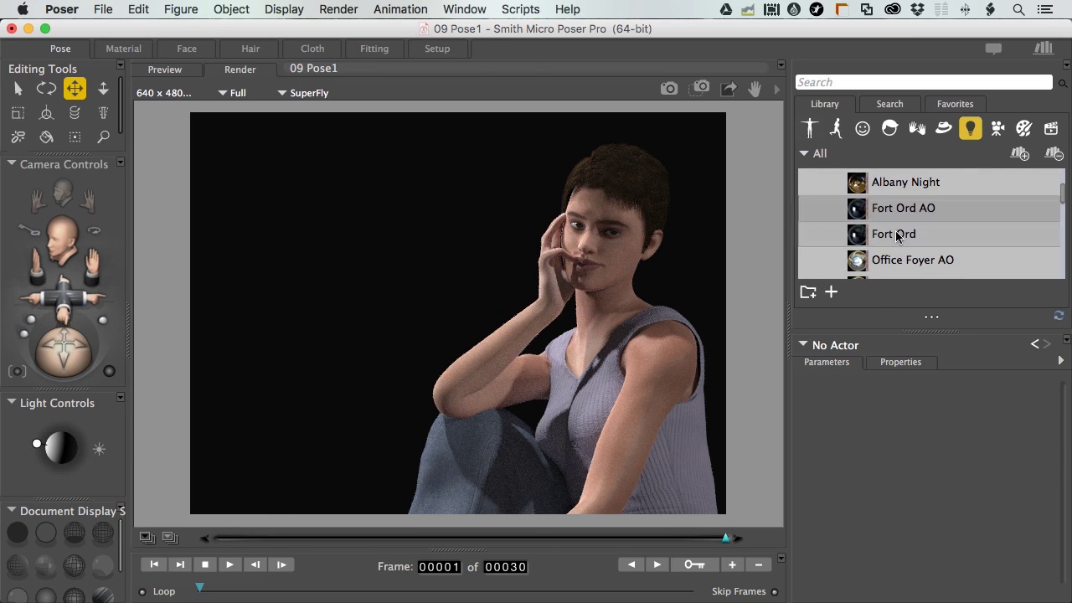
pyautogui.click(867, 235)
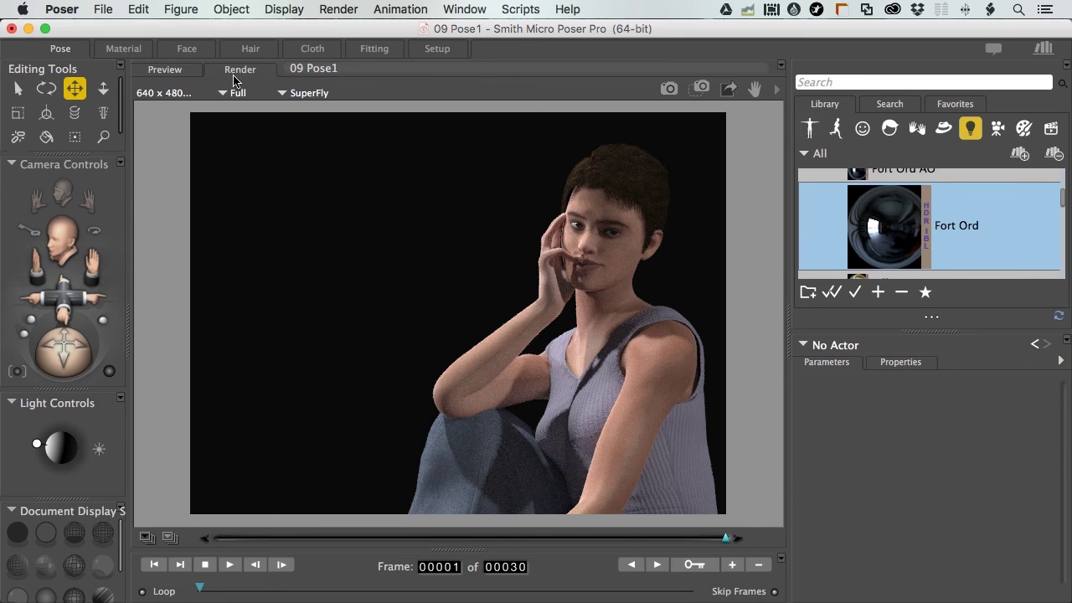
pyautogui.click(165, 70)
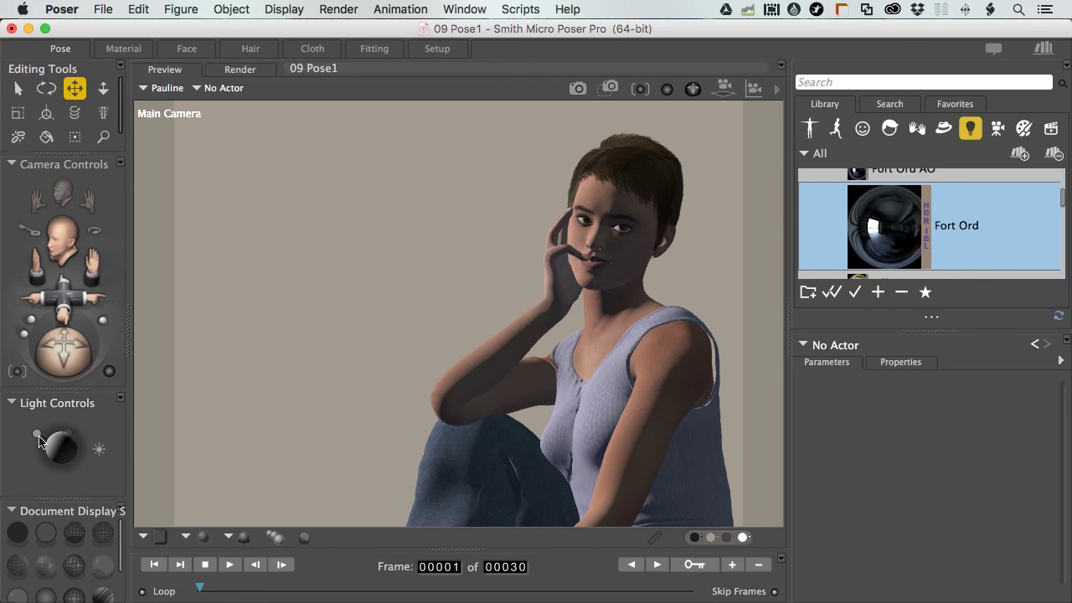
# Rotate the Specular Only light to about -67° x, -4° y and 57° z, and render the figure.
pyautogui.moveTo(40, 436); pyautogui.dragTo(49, 441)
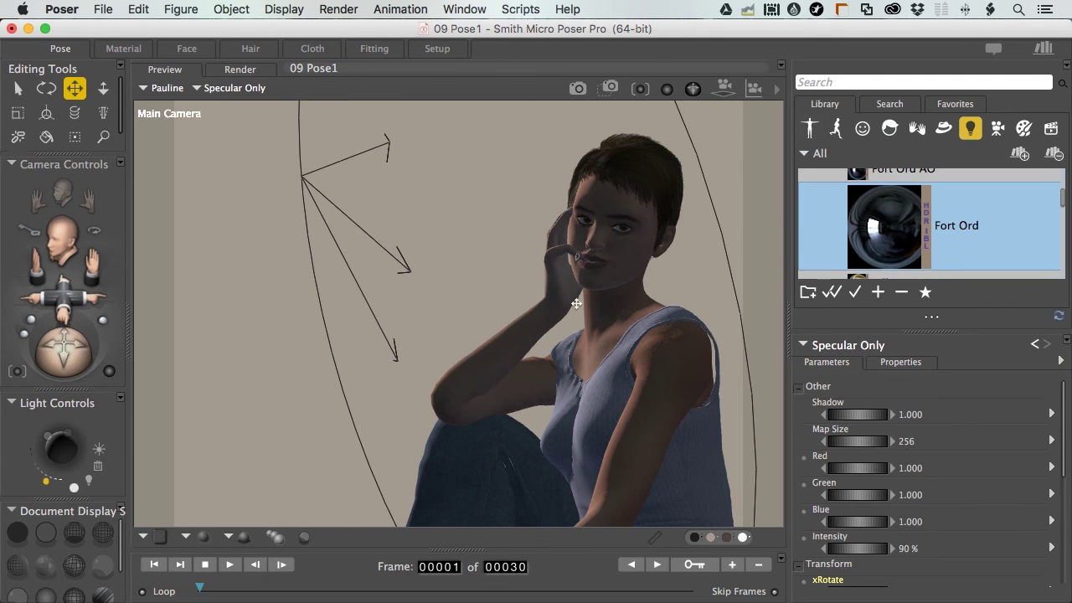
pyautogui.press('super+r')
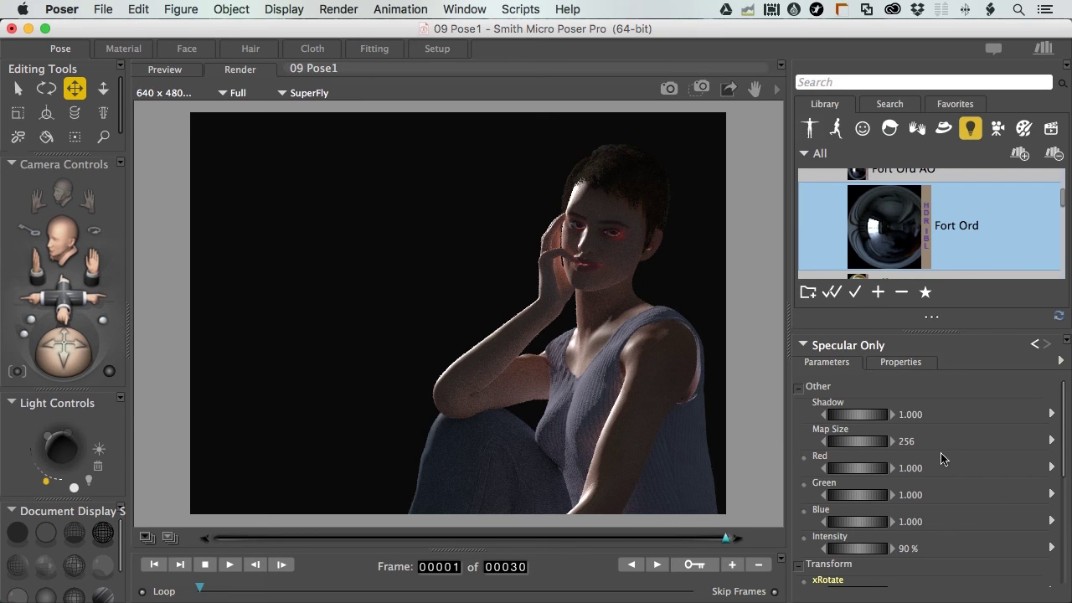
# Enable Shadows in the Specular Only light's properties.
pyautogui.scroll(-2, 916, 419)
pyautogui.scroll(2, 916, 419)
pyautogui.scroll(-8, 989, 434)
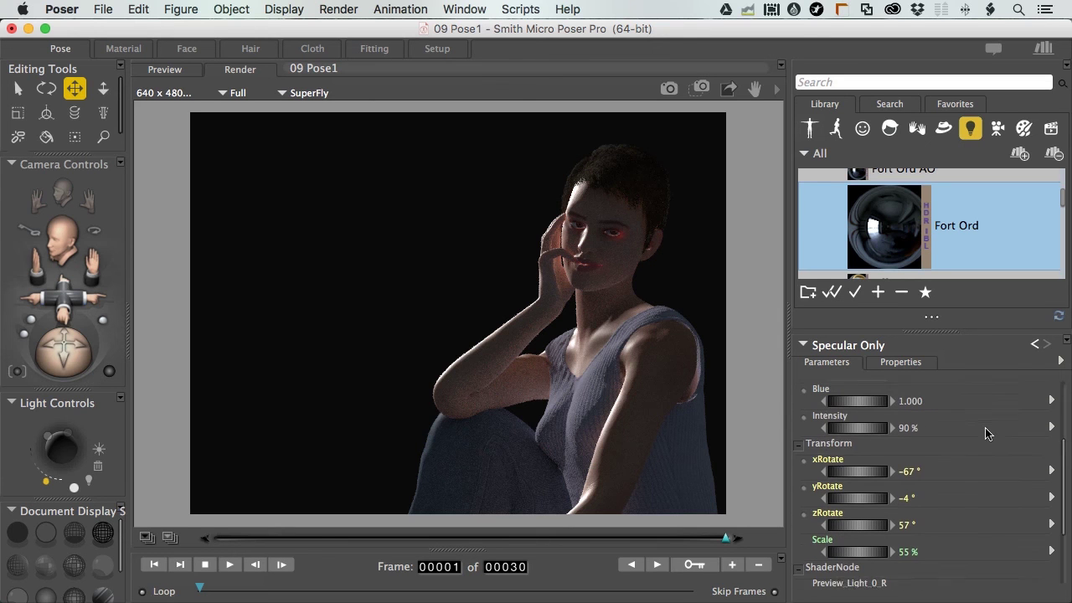
pyautogui.click(897, 365)
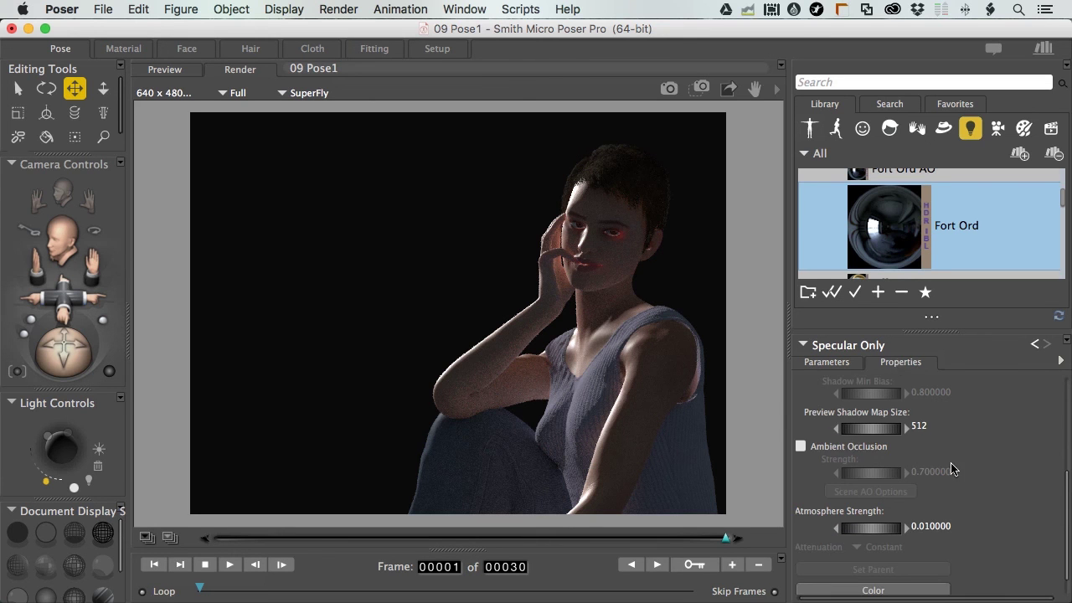
pyautogui.scroll(9, 985, 467)
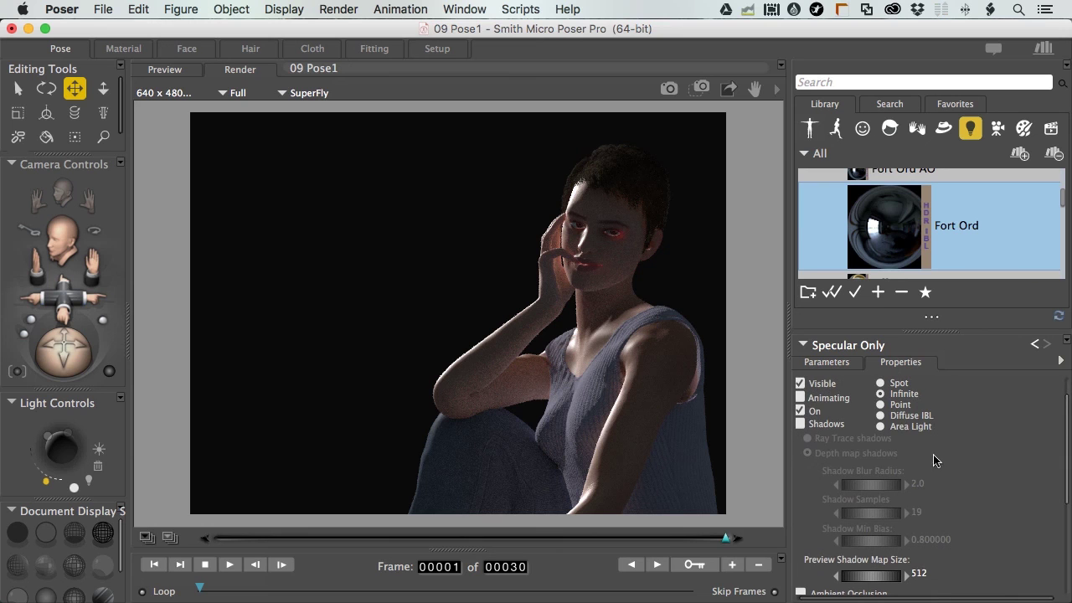
pyautogui.click(800, 425)
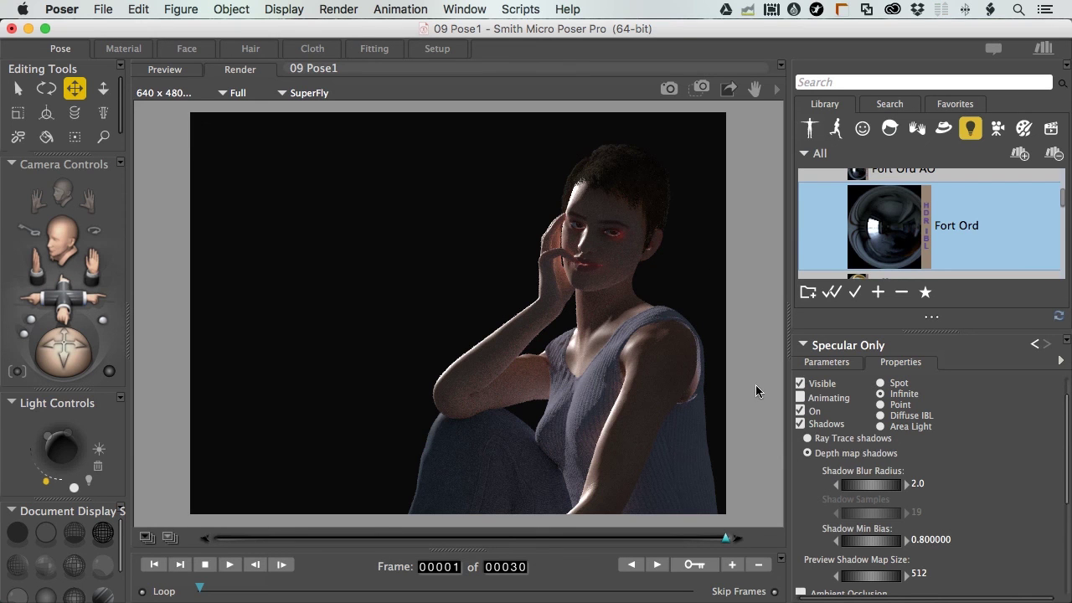
# Enable Shadows and Ambient Occlusion for the HDR IBL light.
pyautogui.click(69, 438)
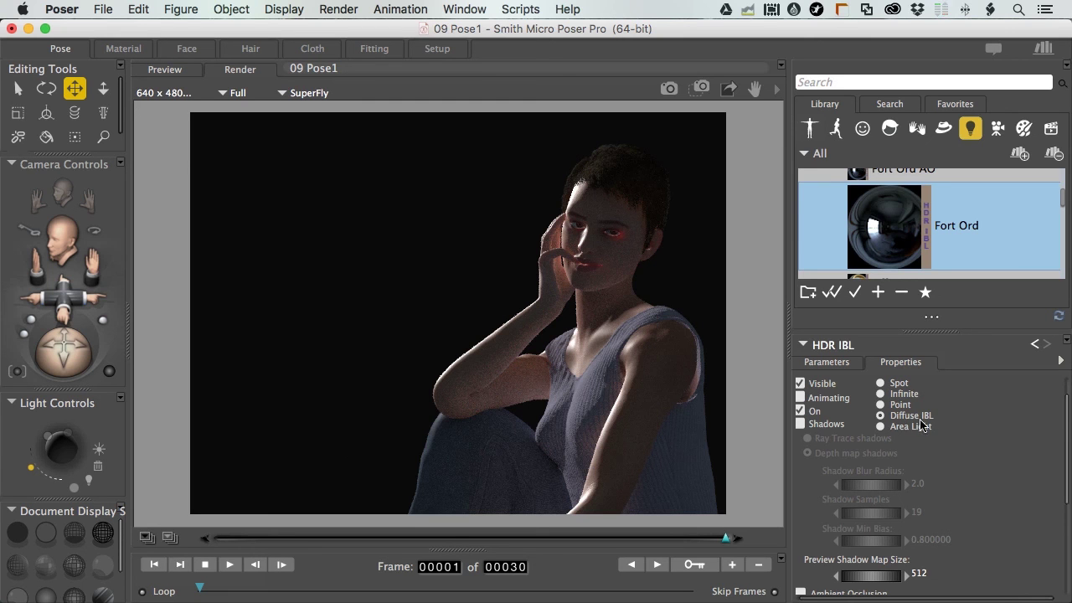
pyautogui.click(801, 425)
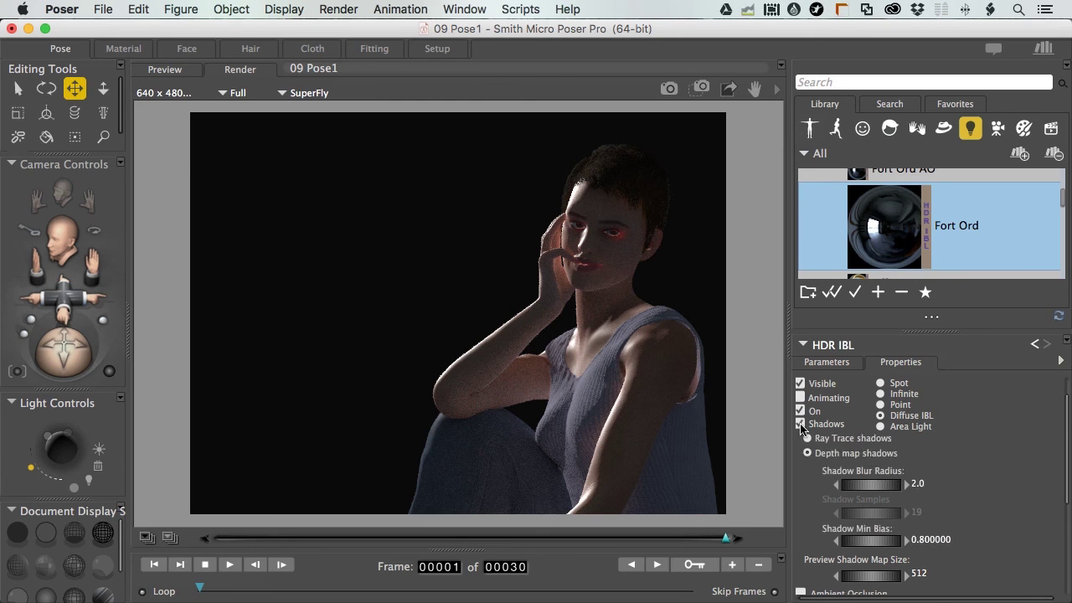
pyautogui.scroll(-2, 1014, 487)
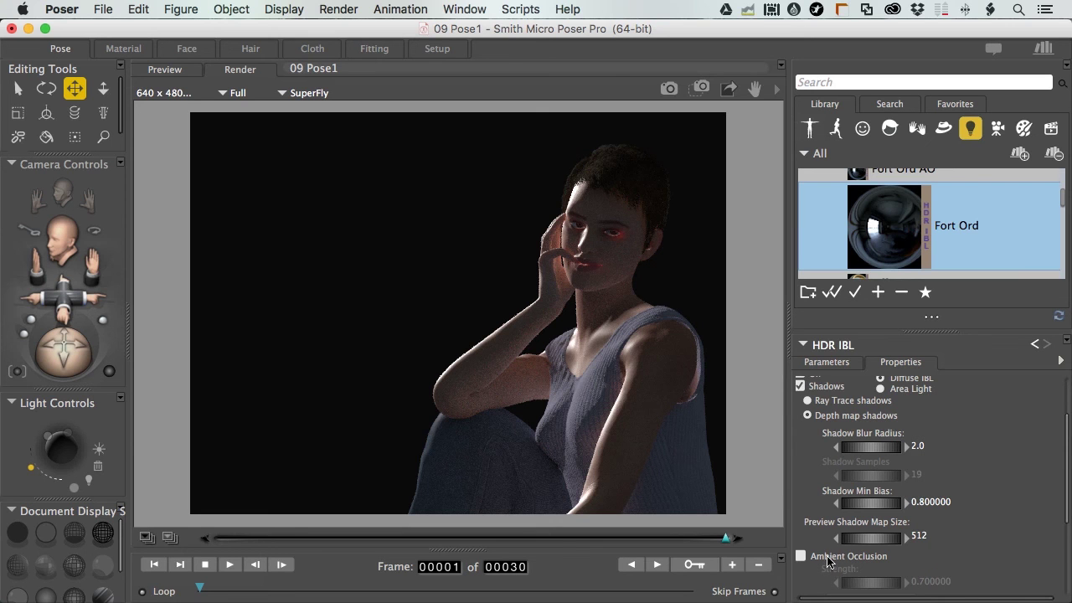
pyautogui.scroll(-2, 895, 559)
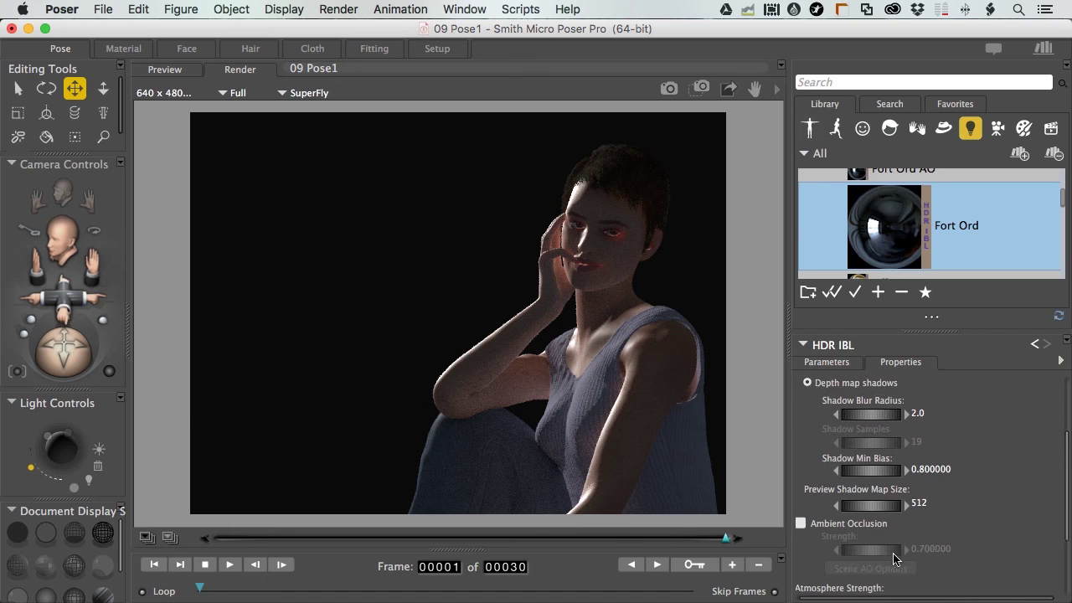
pyautogui.click(801, 517)
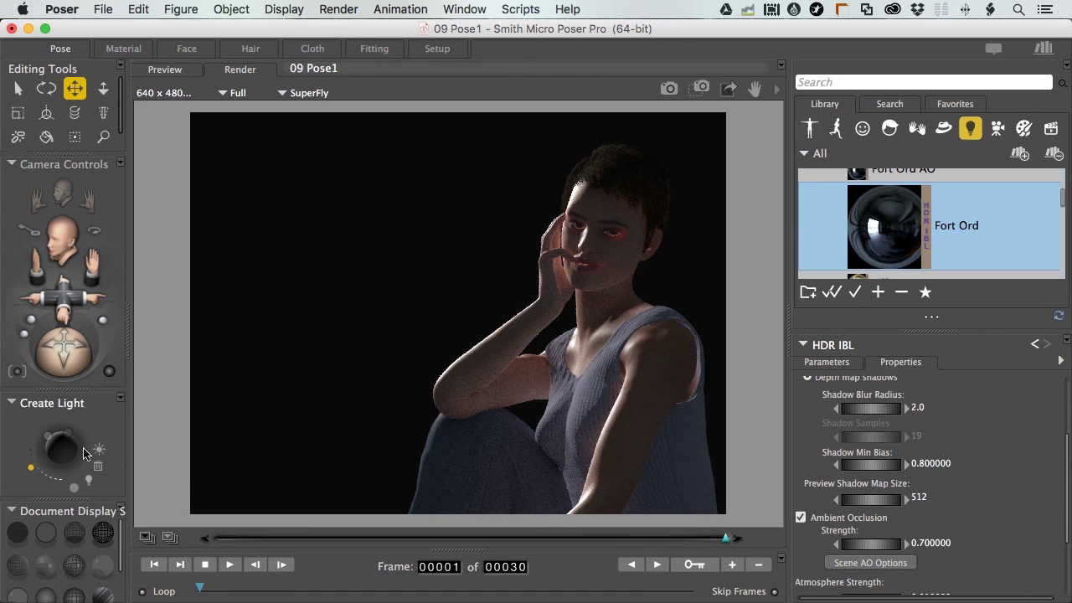
# Enable Ambient Occlusion for the Specular Only light and render the figure again.
pyautogui.click(47, 442)
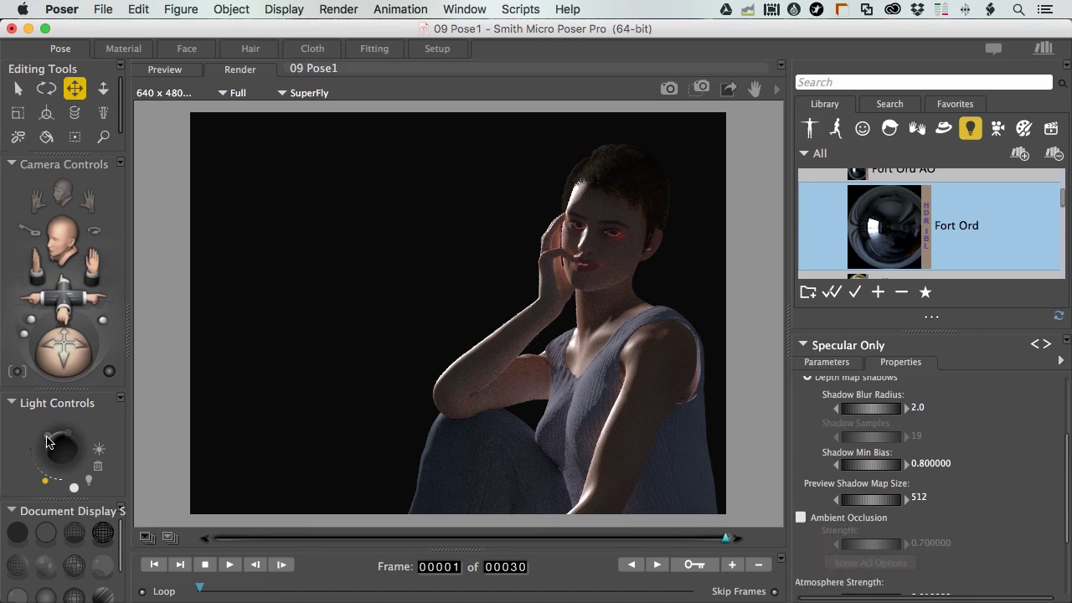
pyautogui.click(801, 517)
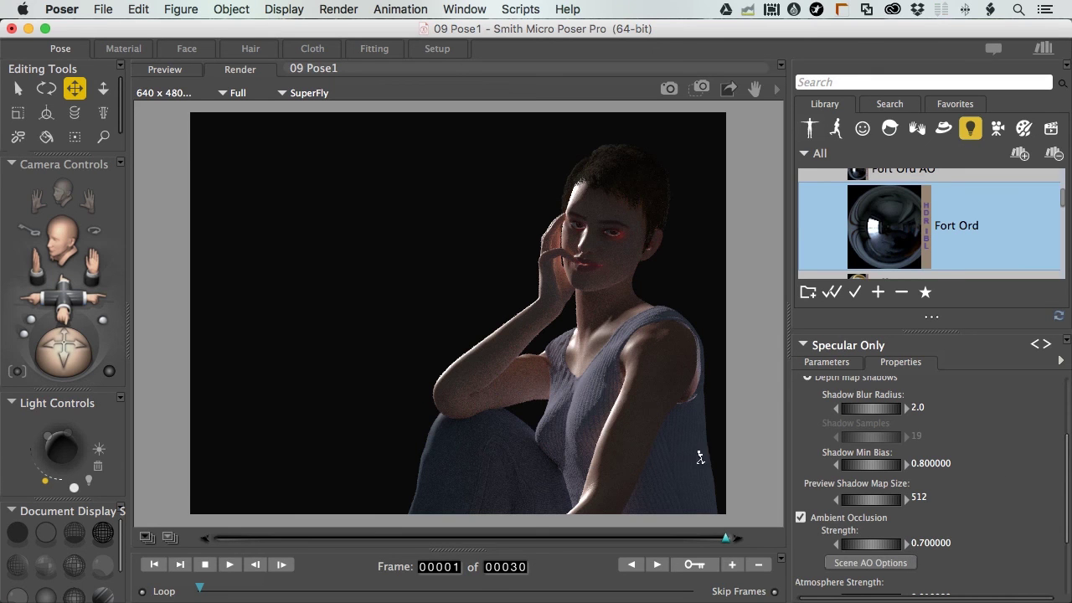
pyautogui.press('super+r')
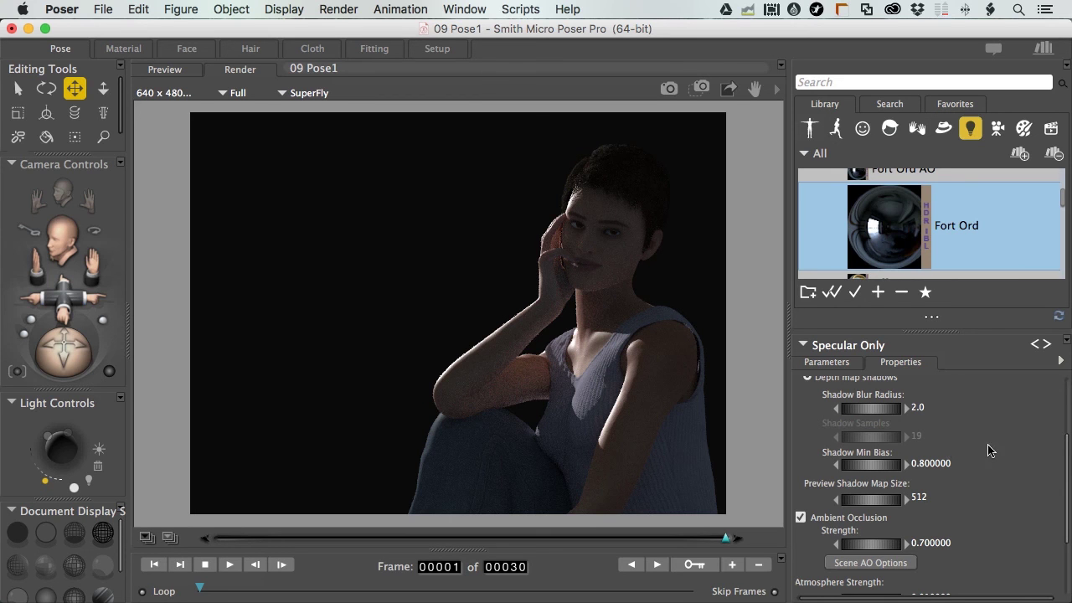
# Apply the Pond AO light set from the HDRVFX folder and select its Specular Only light in the preview.
pyautogui.scroll(-5, 937, 253)
pyautogui.scroll(-5, 937, 254)
pyautogui.scroll(4, 938, 254)
pyautogui.scroll(2, 937, 253)
pyautogui.click(938, 253)
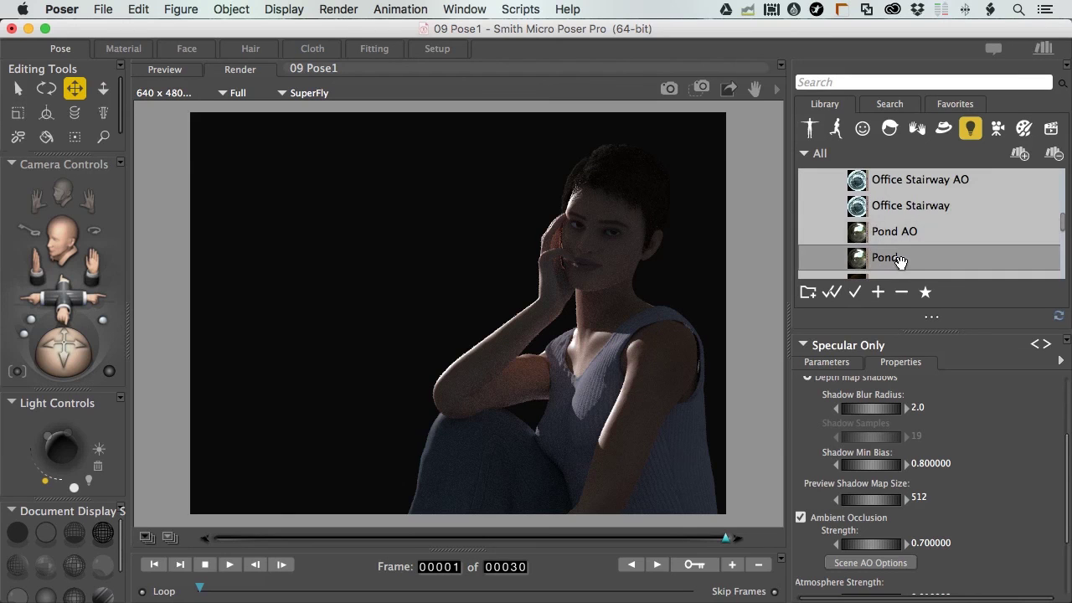
pyautogui.click(862, 234)
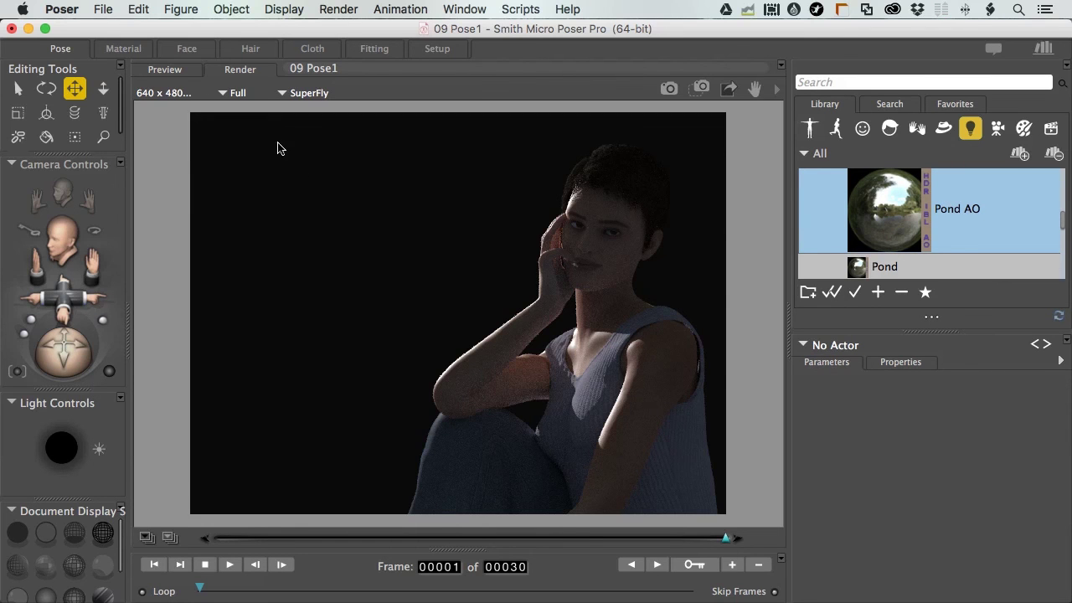
pyautogui.click(164, 70)
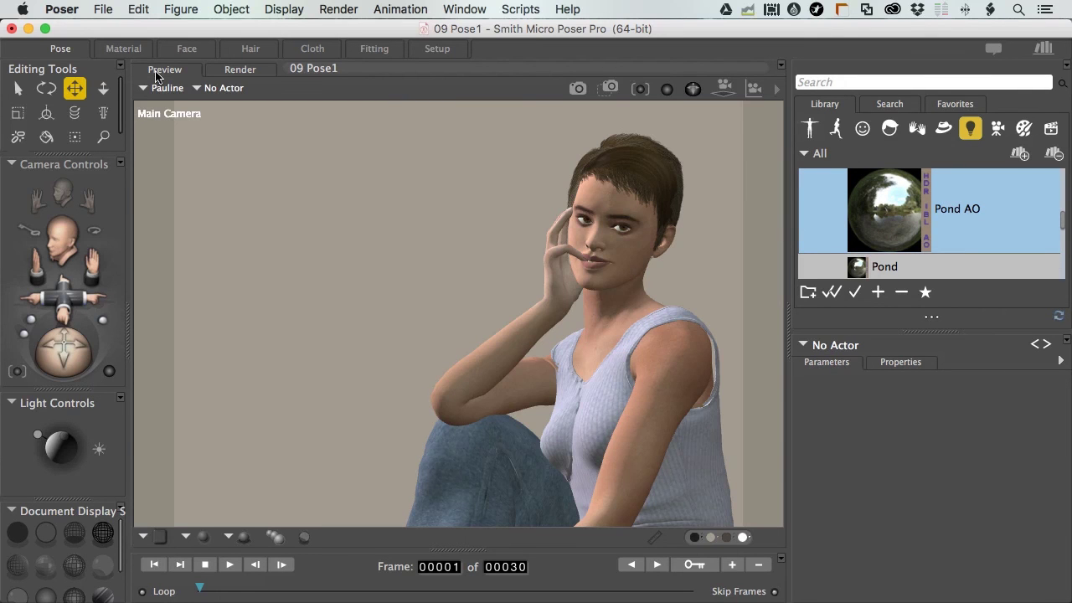
pyautogui.click(38, 436)
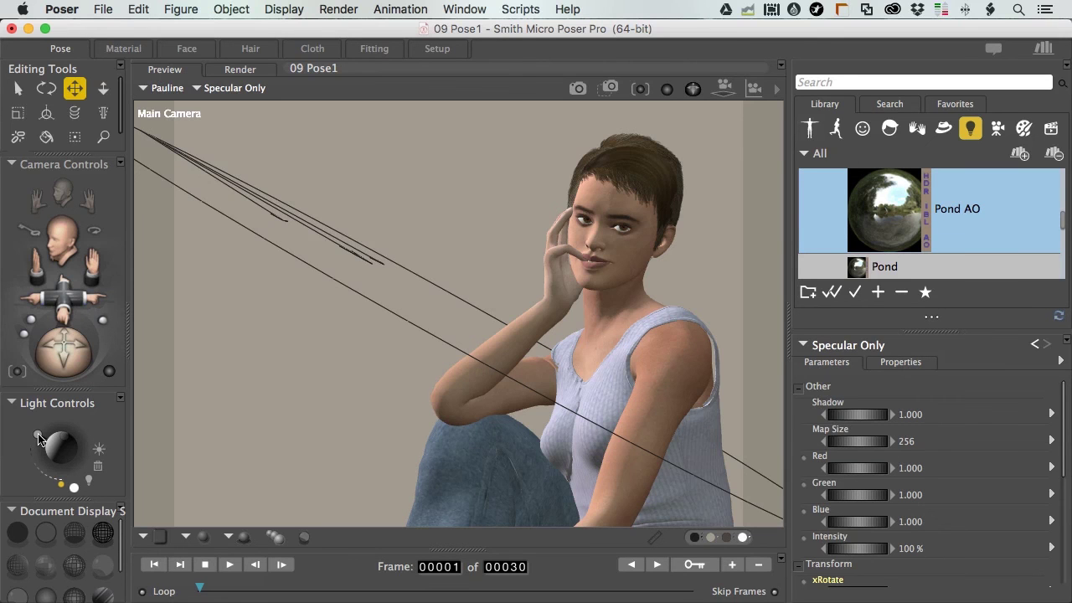
# Enable Ambient Occlusion and Shadows for the Specular Only light and set its shadow type to Ray Trace shadows.
pyautogui.click(907, 365)
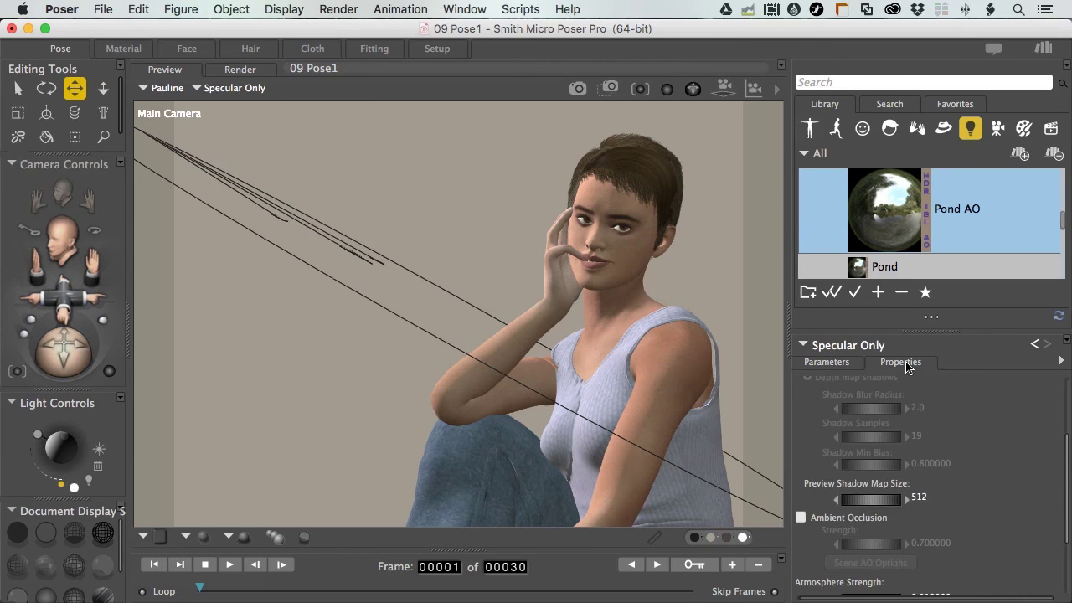
pyautogui.click(801, 518)
pyautogui.scroll(5, 991, 515)
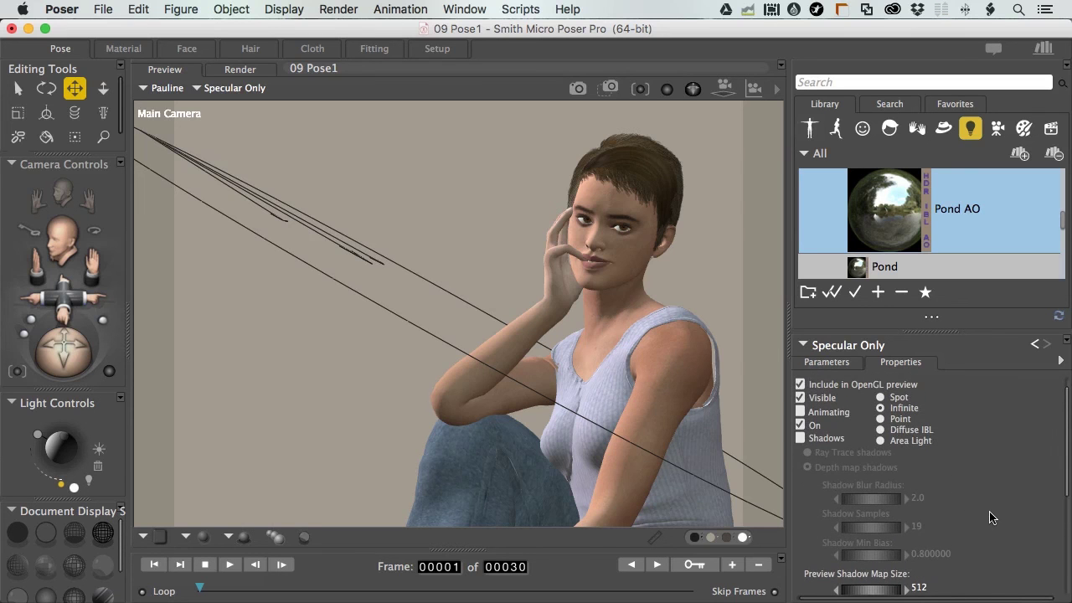
pyautogui.click(800, 438)
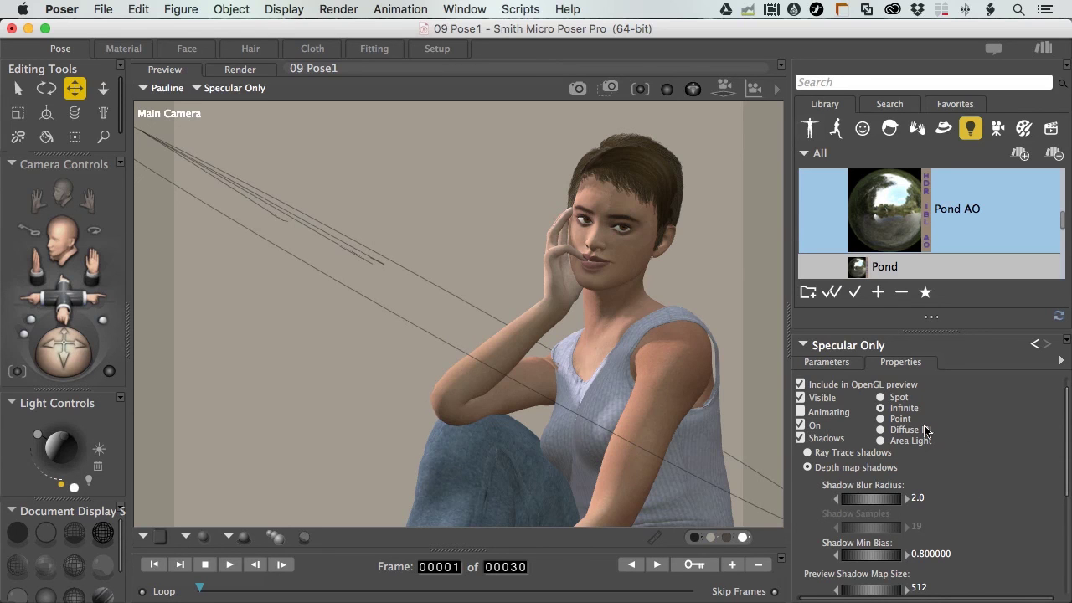
pyautogui.click(808, 452)
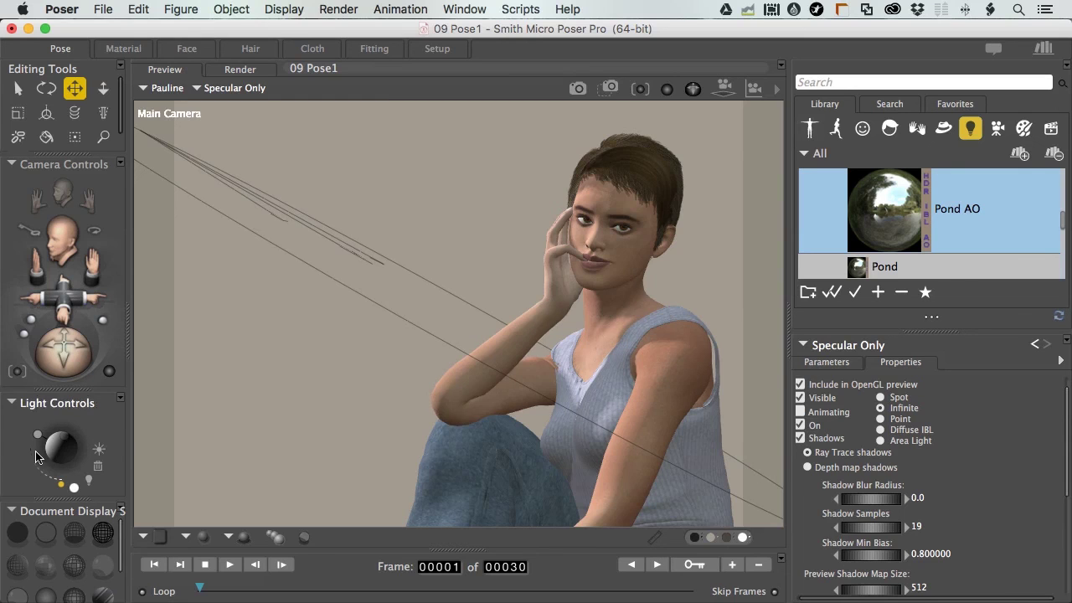
# Render the figure from the Main Camera, and again as a close-up from the Face Camera.
pyautogui.press('super+r')
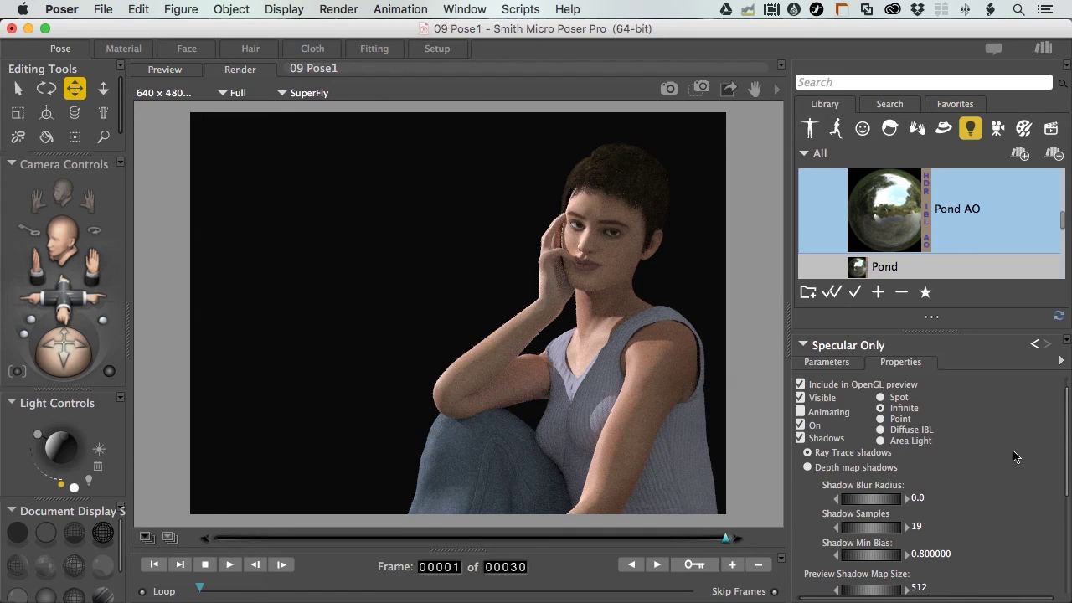
pyautogui.press('super+equal')
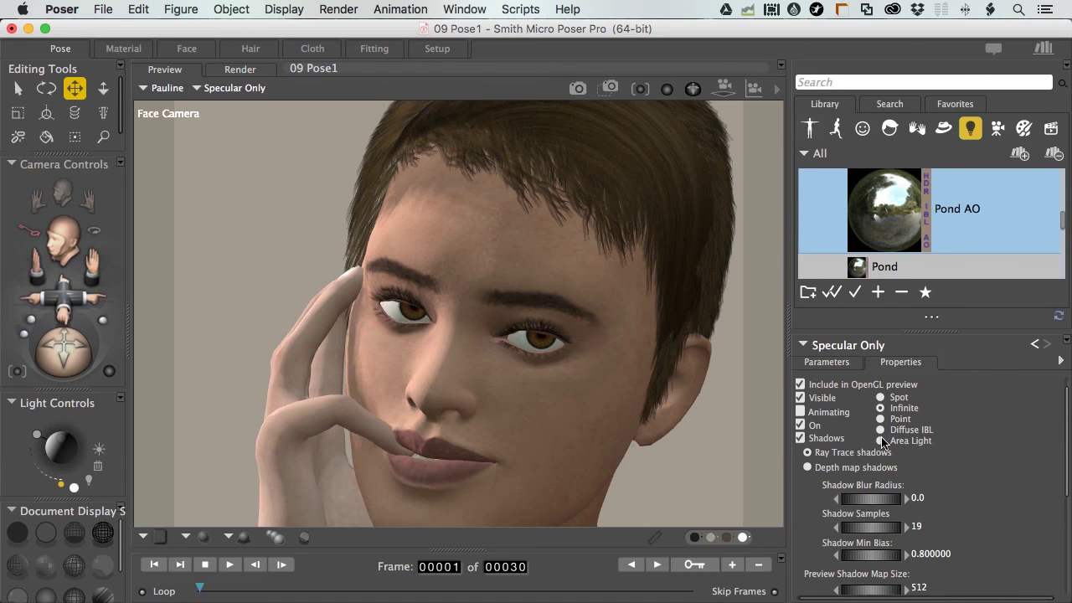
pyautogui.press('super+r')
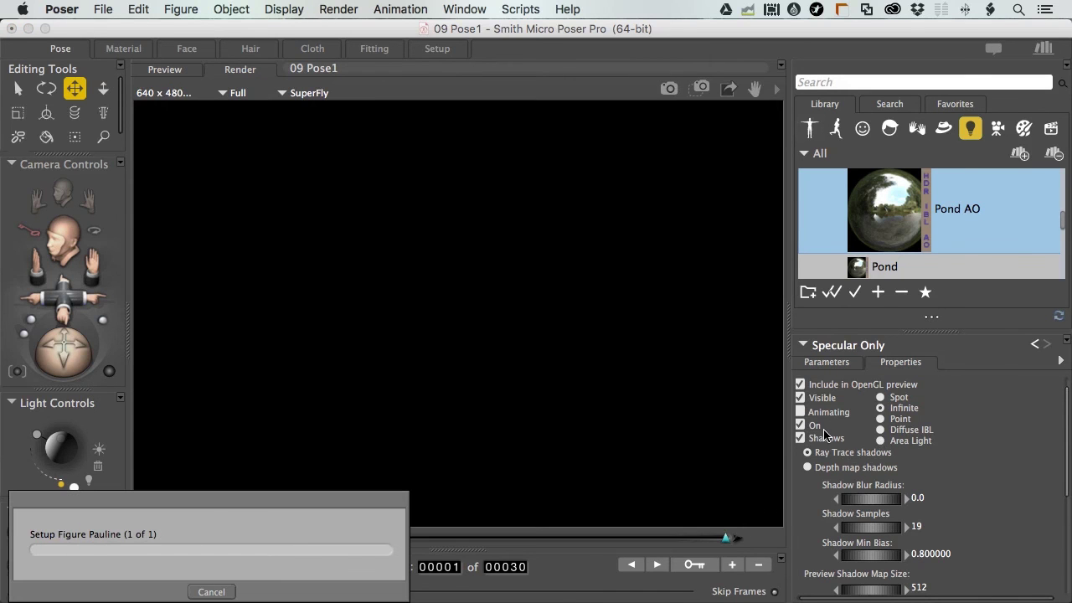